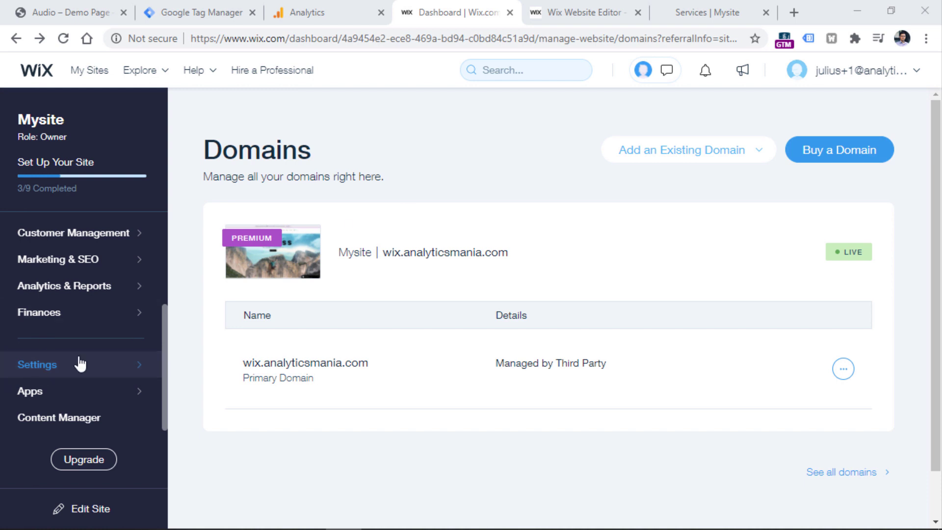
Open the site's Tracking Tools in the advanced settings and start adding a new custom tool.
click(57, 365)
click(52, 373)
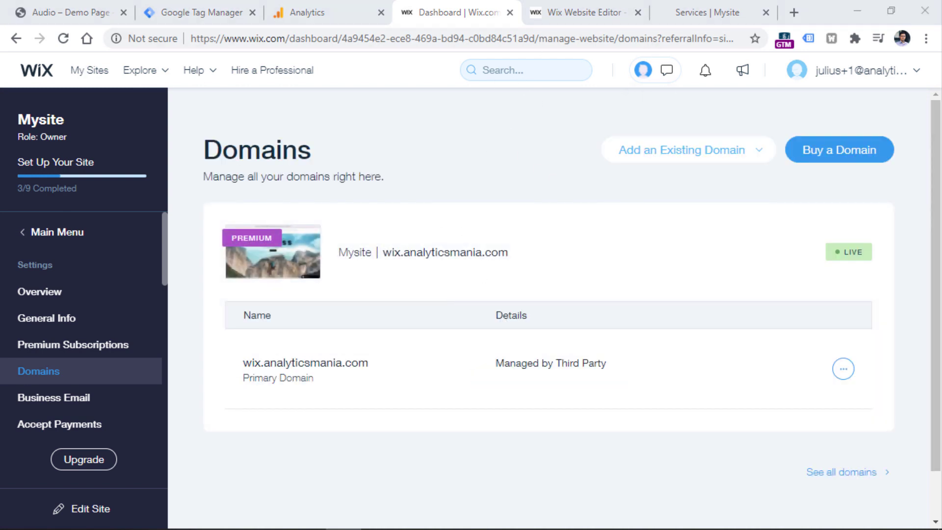
drag(164, 229, 164, 389)
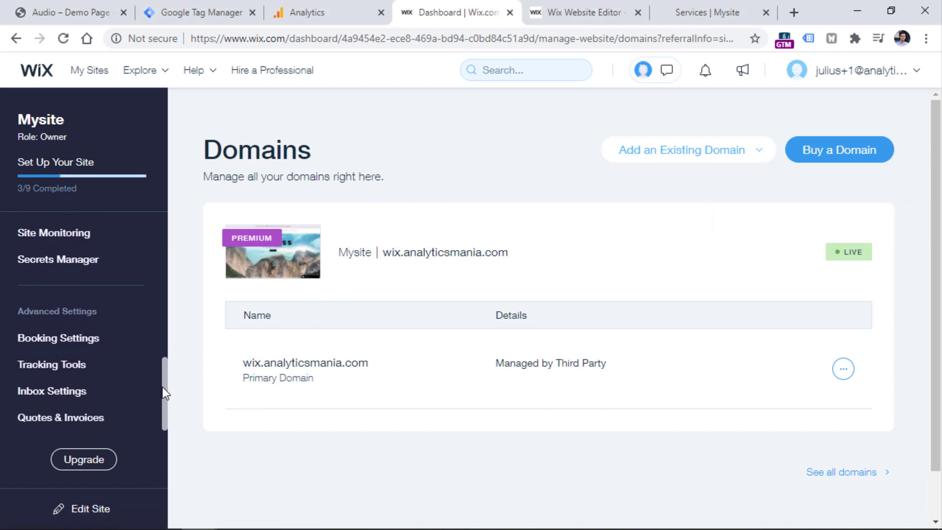
click(53, 366)
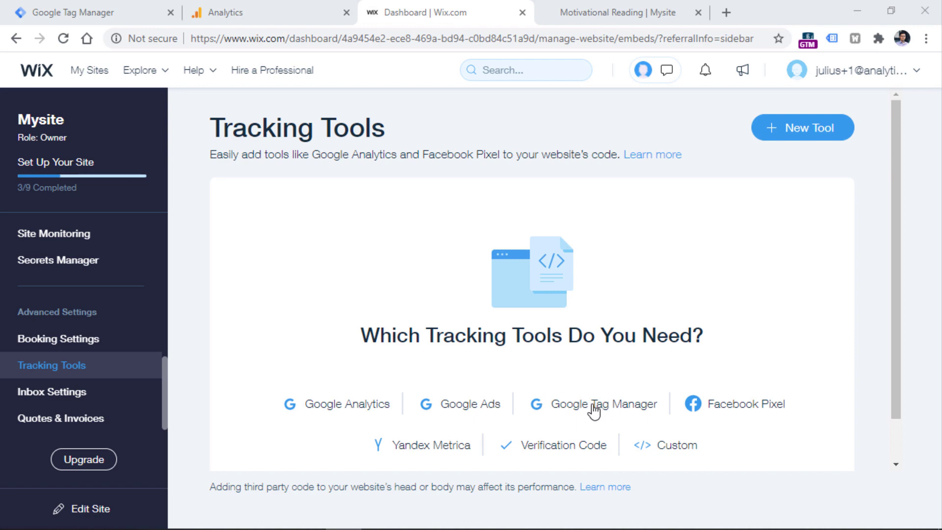
click(809, 132)
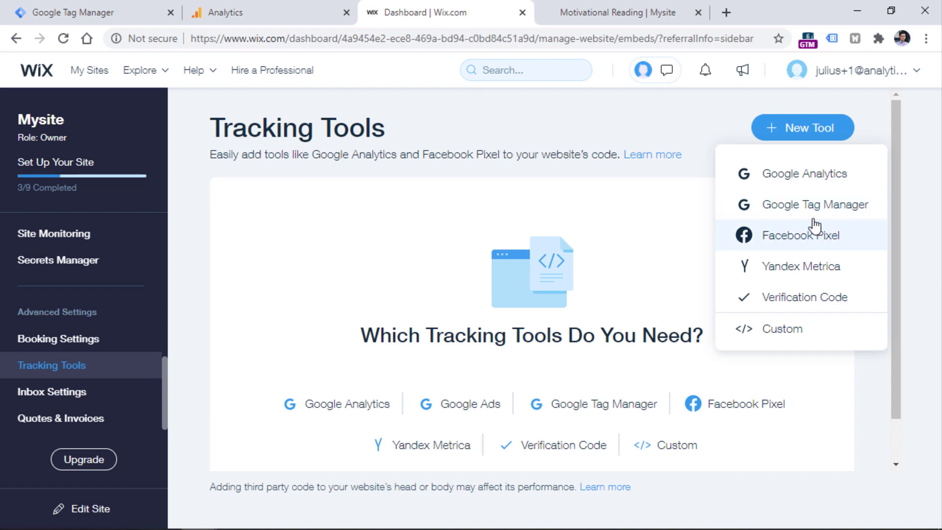
click(791, 329)
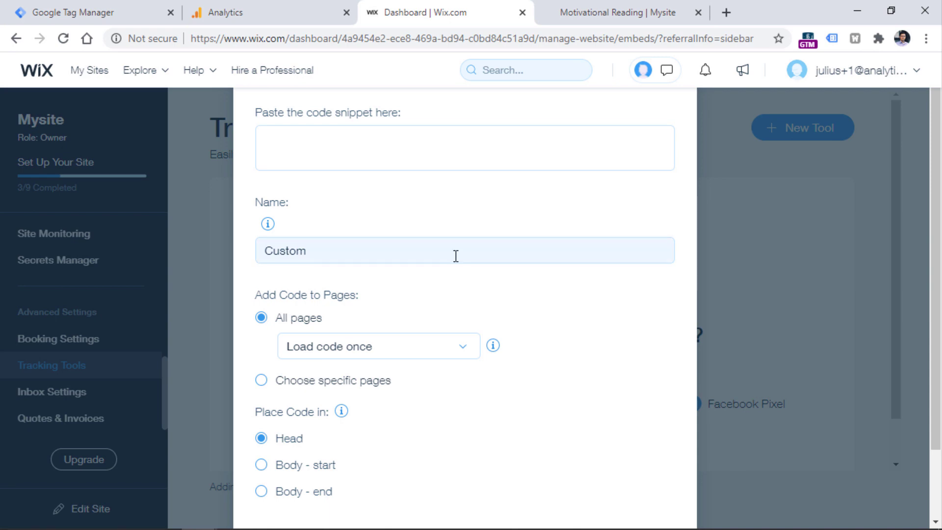
Switch to Google Tag Manager, open the container's installation code and copy the full head snippet.
click(80, 12)
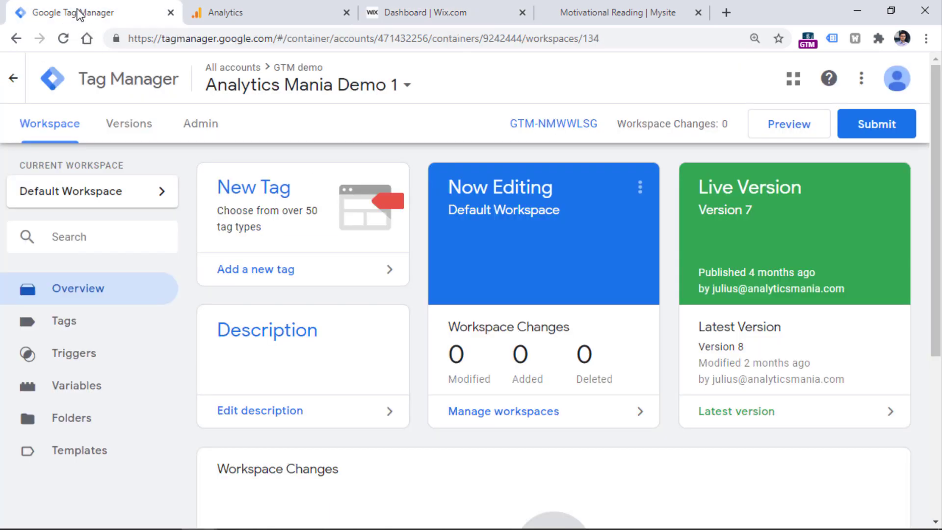
click(555, 129)
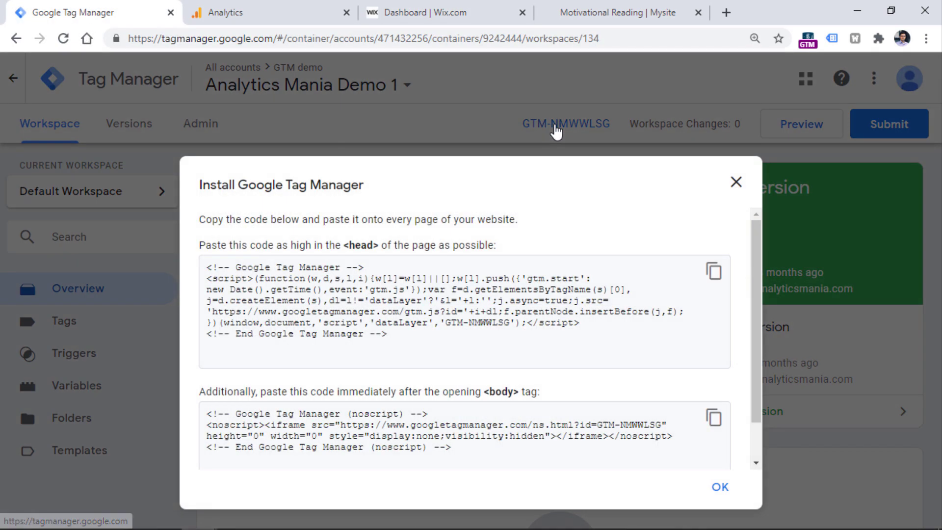
drag(400, 335, 203, 265)
right_click(234, 284)
click(267, 297)
Return to the Wix dashboard, paste the copied snippet into the custom tool for all pages in the head, and apply it.
click(429, 9)
click(334, 139)
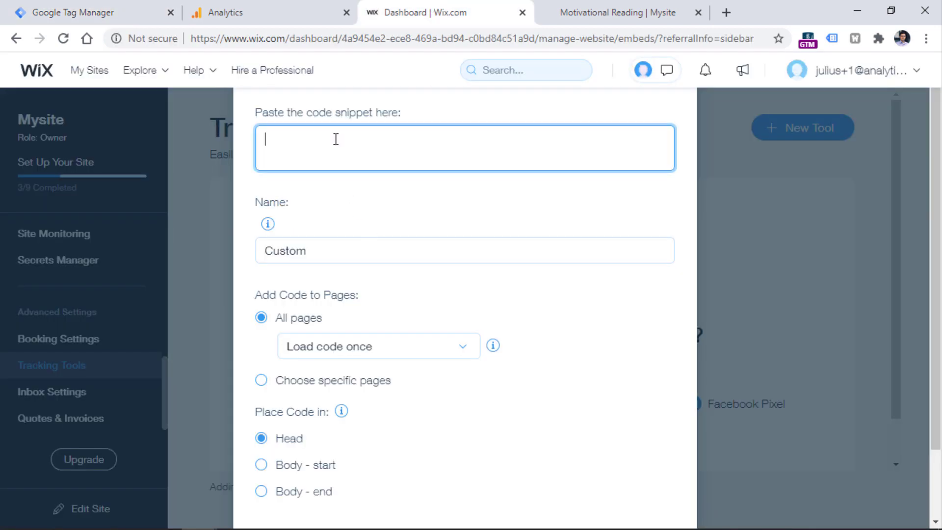
right_click(334, 141)
click(377, 249)
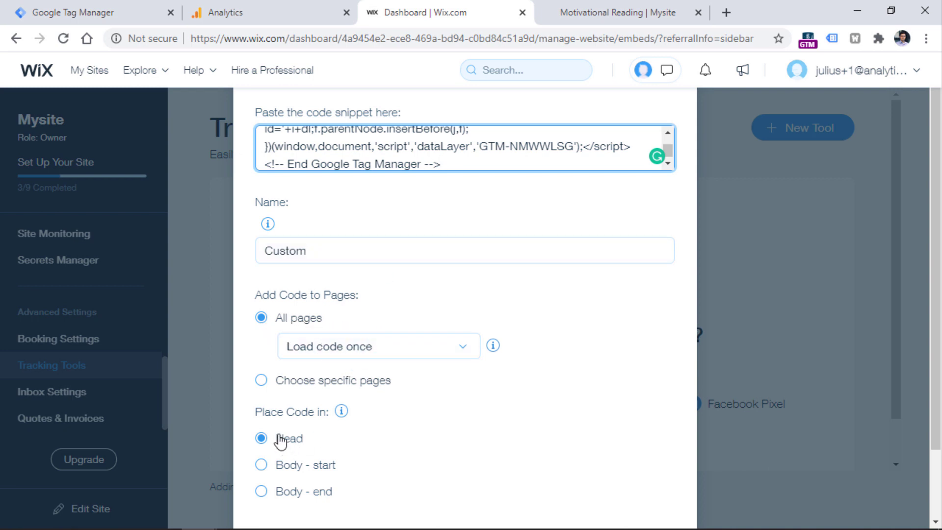
scroll(344, 441, down, 2)
click(647, 463)
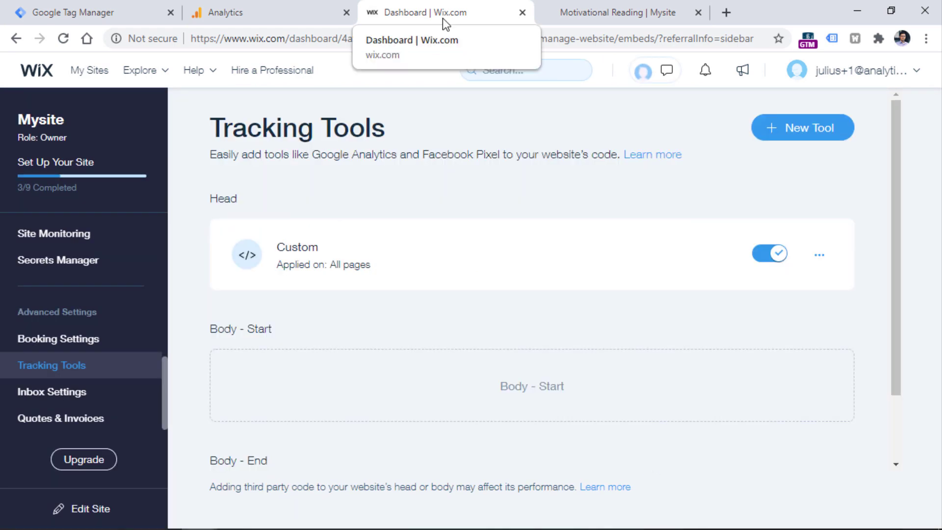
Switch to Google Tag Manager, close the installation instructions and enable preview mode for the Default Workspace.
click(82, 16)
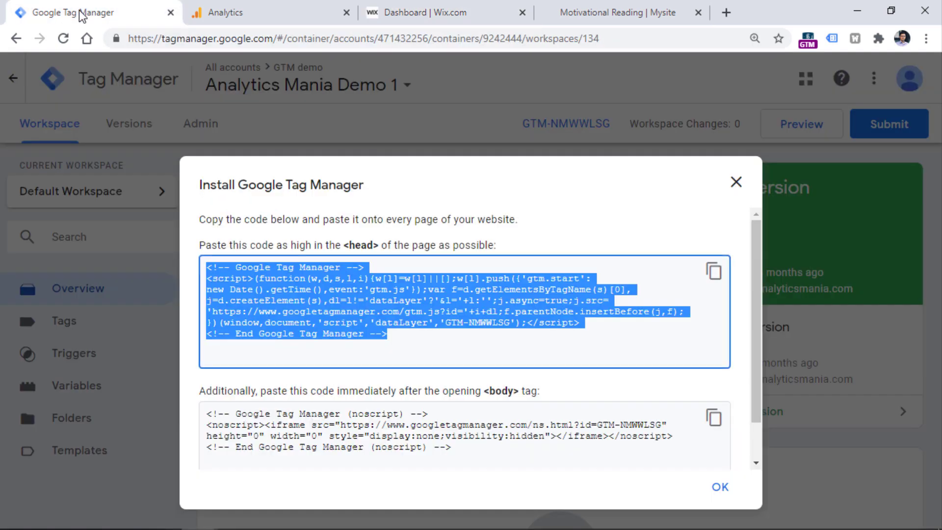
click(736, 181)
click(787, 129)
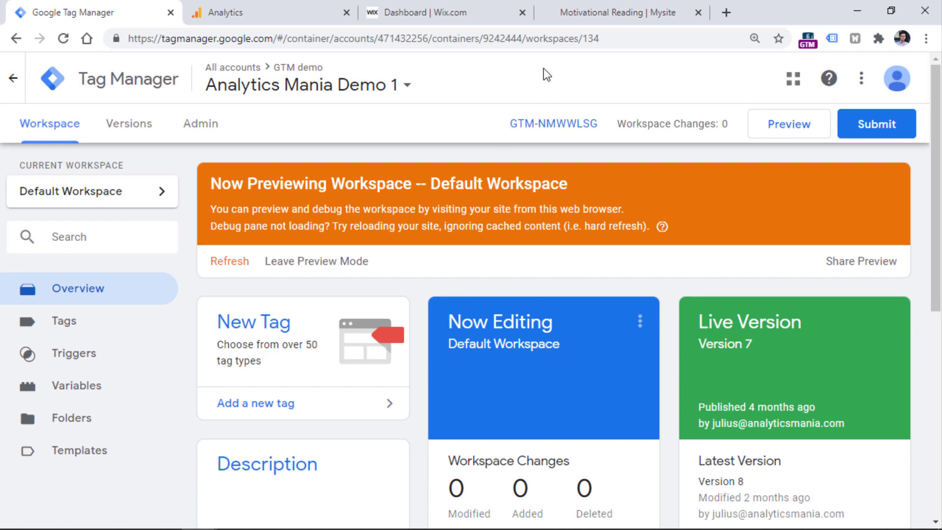
Switch to the Motivational Reading page, reload it and enlarge the Tag Manager debug pane to check the container's events.
click(629, 13)
click(63, 40)
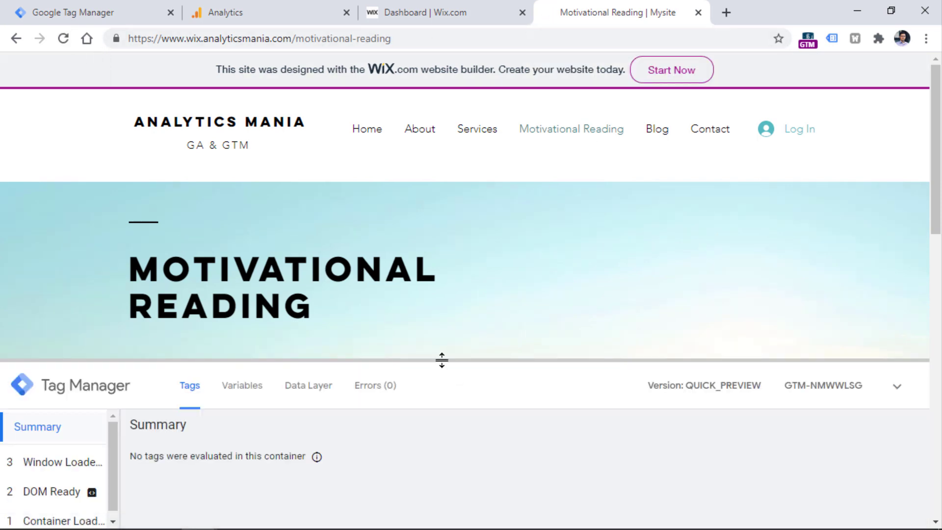
drag(442, 360, 435, 300)
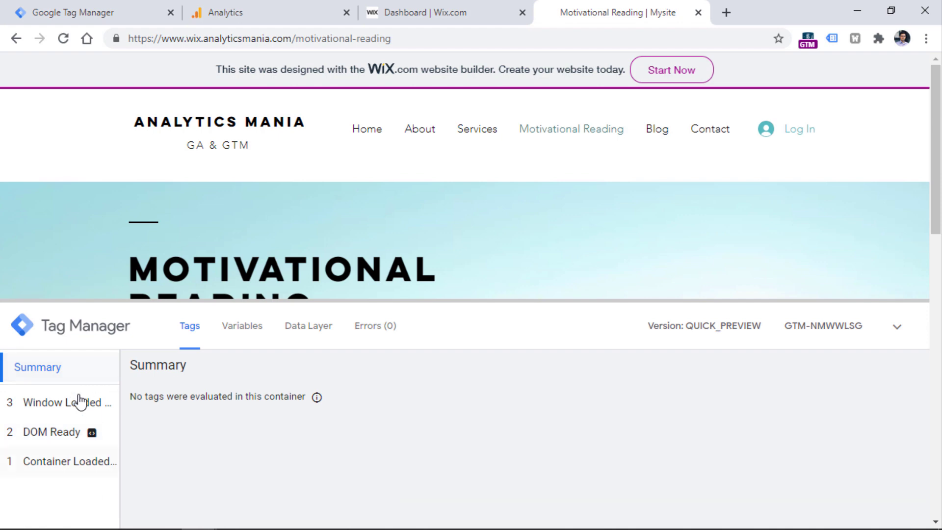
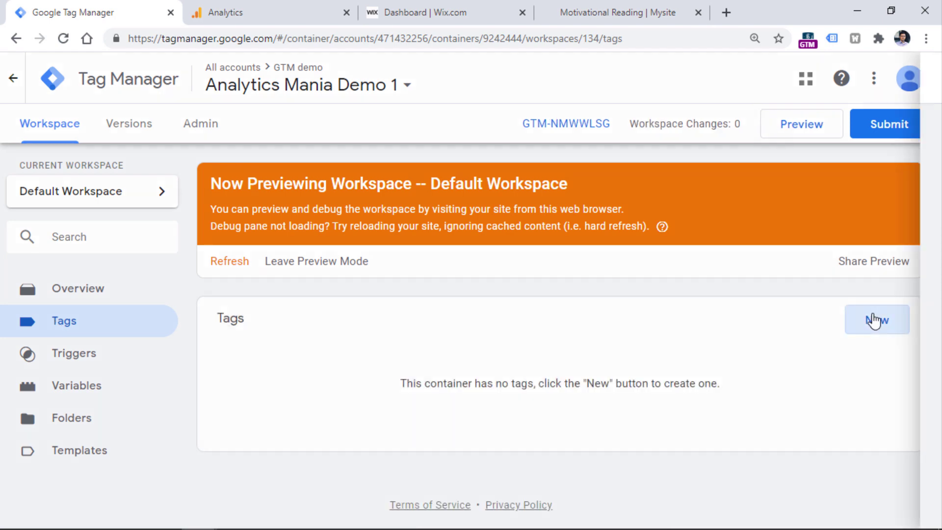
Create a new tag in Google Tag Manager with the Google Analytics: Universal Analytics tag type.
click(873, 319)
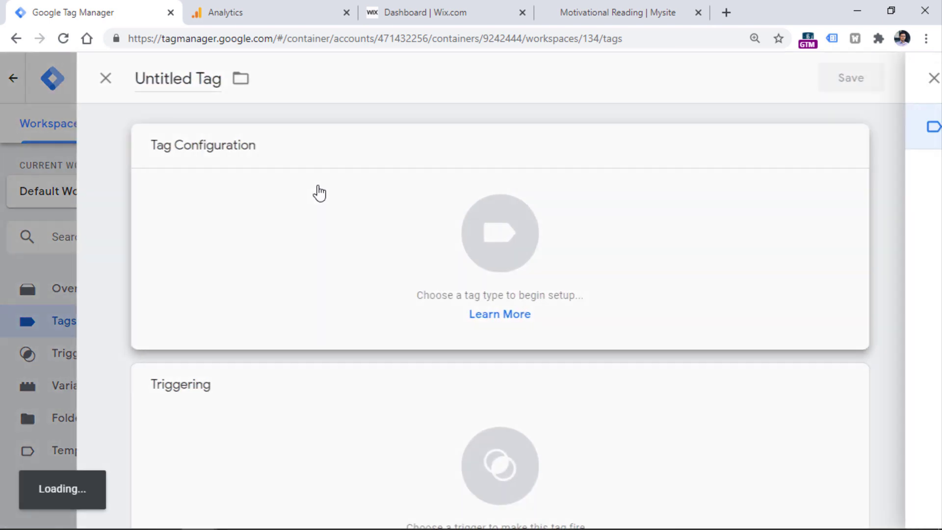
click(319, 193)
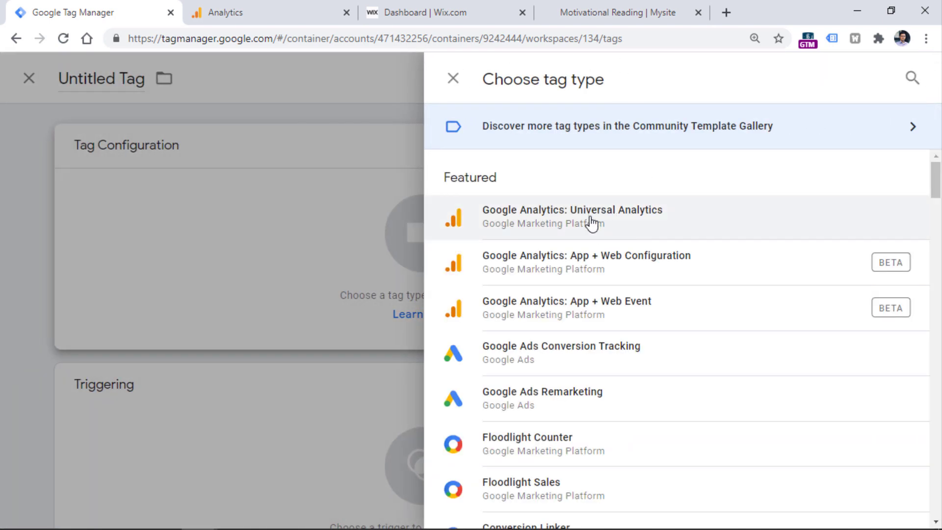
click(592, 223)
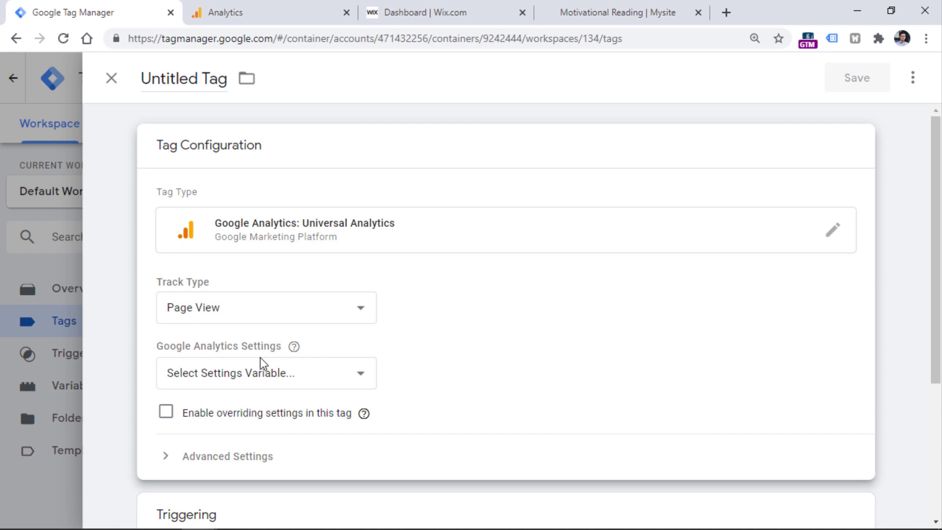
Start a new Google Analytics Settings variable for the tag and go through its Tracking ID and Cookie Domain fields.
click(264, 382)
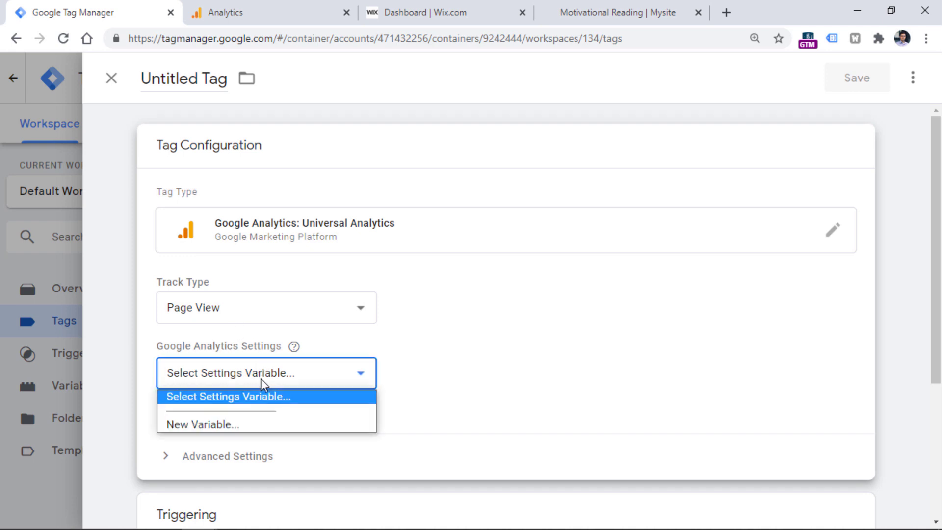
click(223, 425)
click(267, 316)
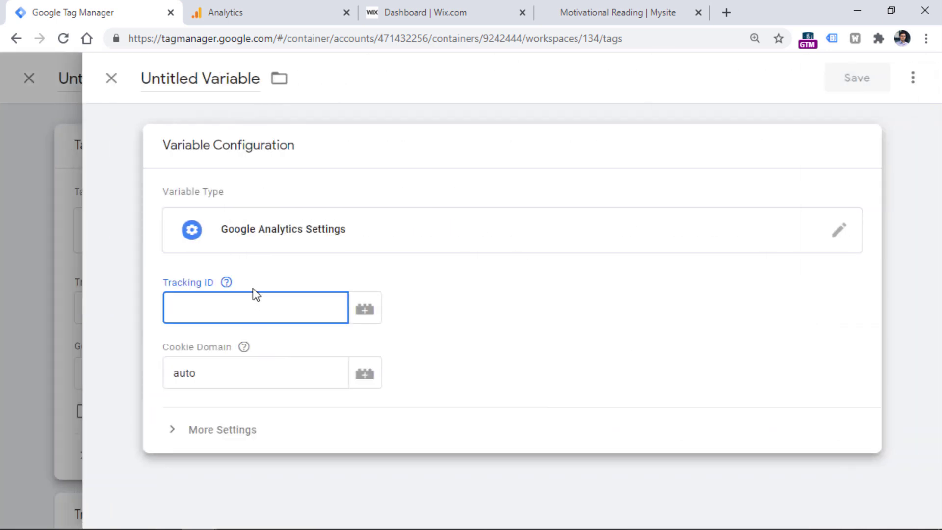
key(Tab)
key(Tab)
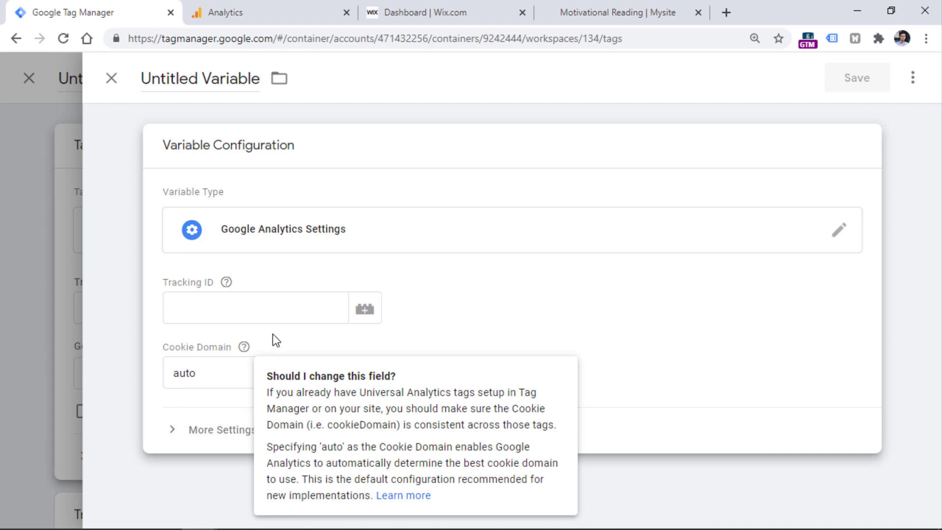
Switch to Google Analytics and copy the tracking ID from the Analytics Mania Demo property's tracking code page.
click(250, 3)
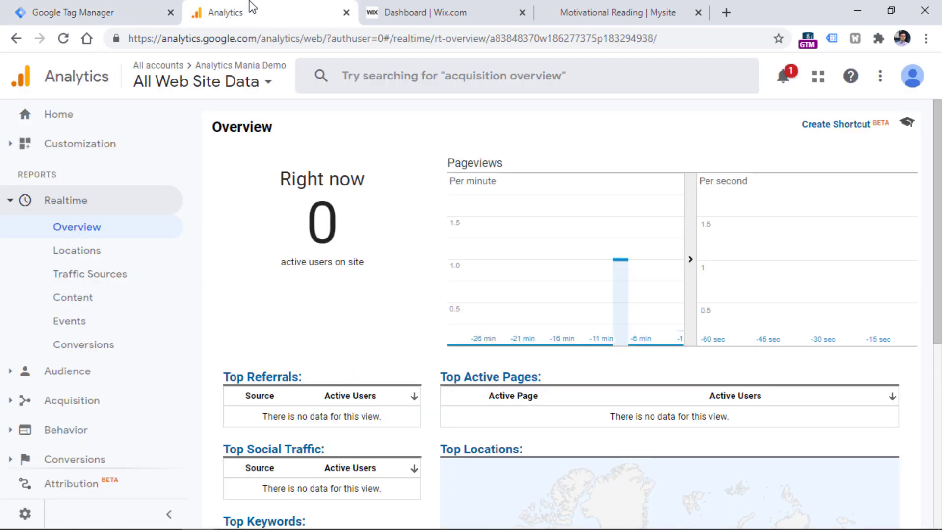
click(25, 514)
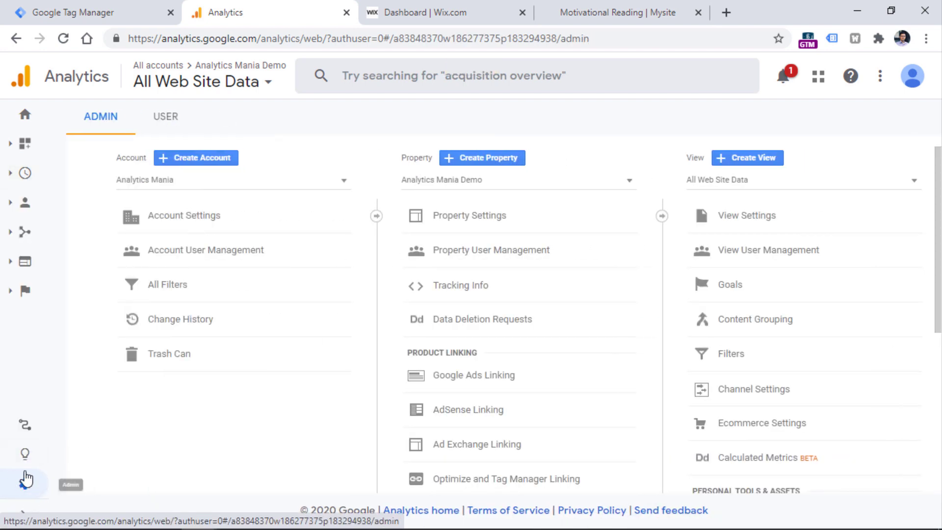
click(475, 285)
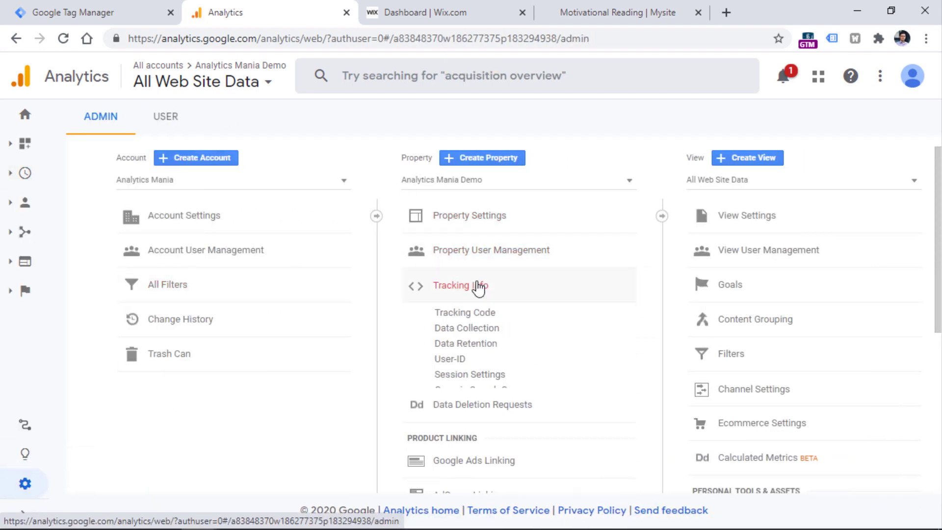
click(482, 311)
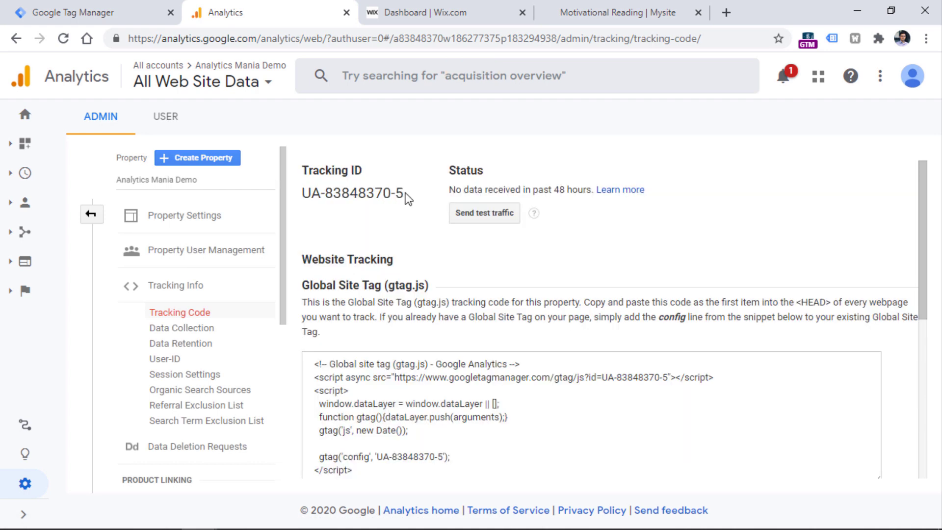
mouse_move(409, 195)
mouse_down()
mouse_move(300, 203)
mouse_move(403, 195)
mouse_up()
right_click(378, 195)
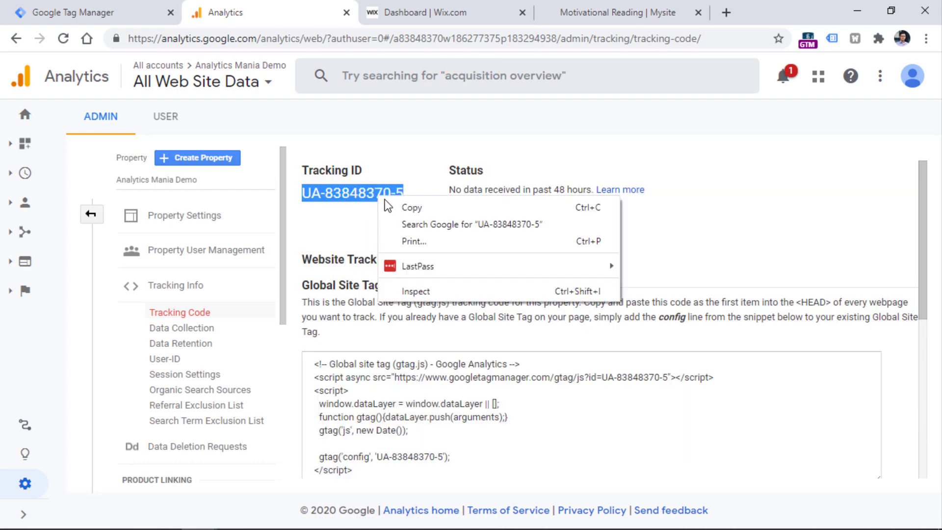
click(404, 210)
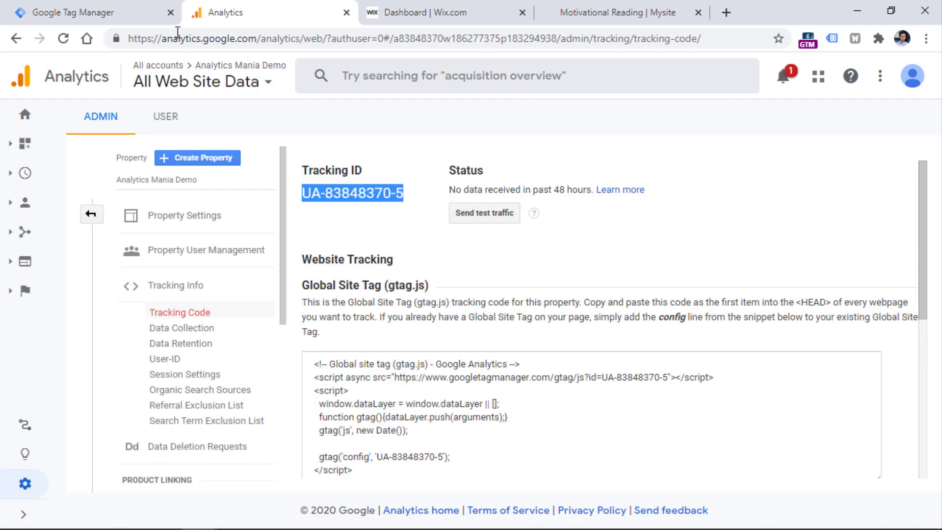
Paste the copied tracking ID into the settings variable, name it "GA Settings Variable -" followed by the tracking ID, and save it.
click(122, 12)
click(206, 311)
right_click(264, 332)
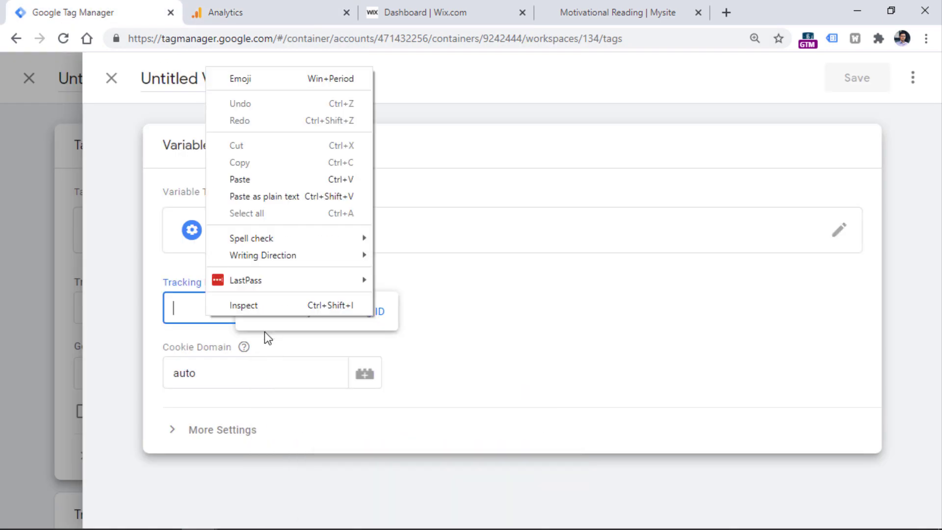
click(254, 191)
triple_click(212, 74)
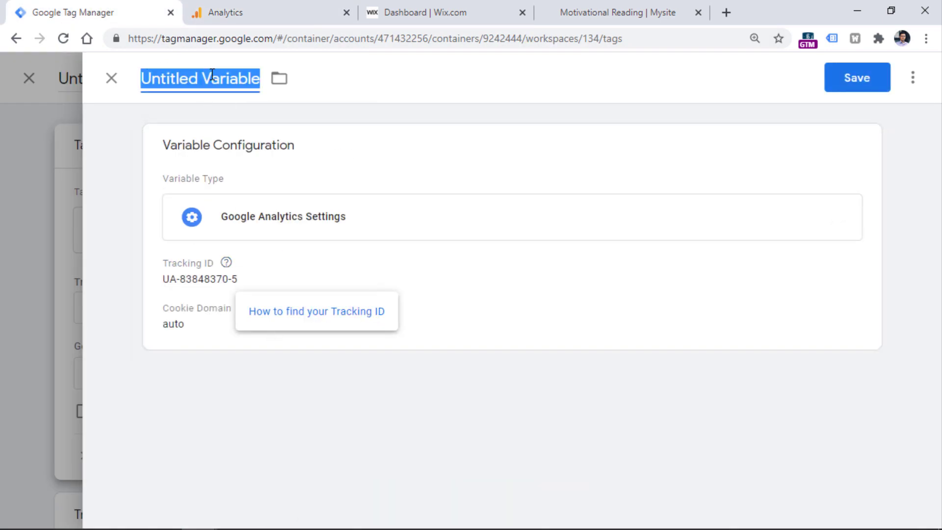
text(GA Settings Variable - UA-83848370-5)
click(842, 78)
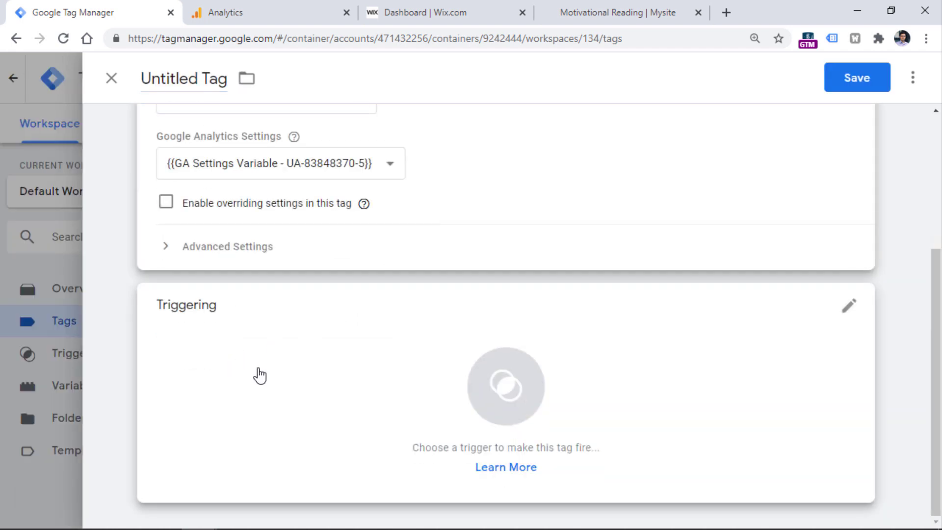
Assign the All Pages page view trigger to the Universal Analytics tag.
click(255, 373)
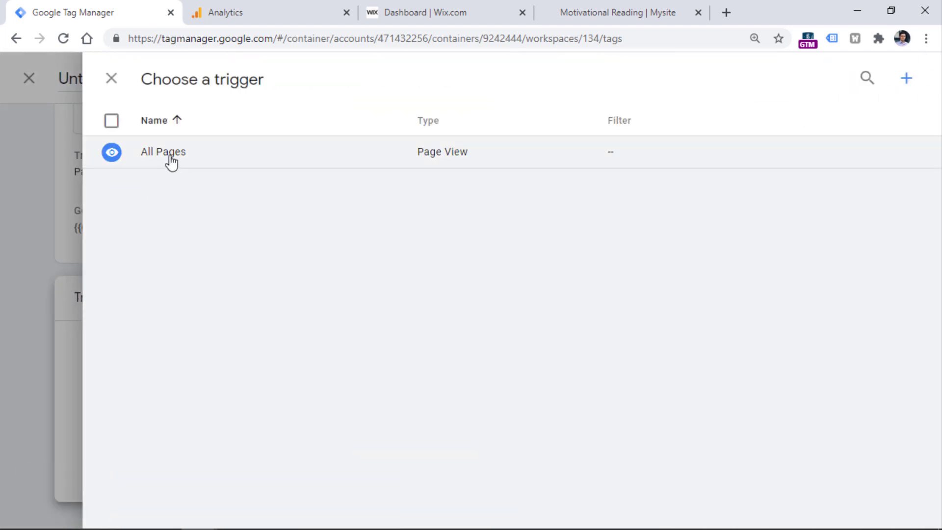
click(176, 157)
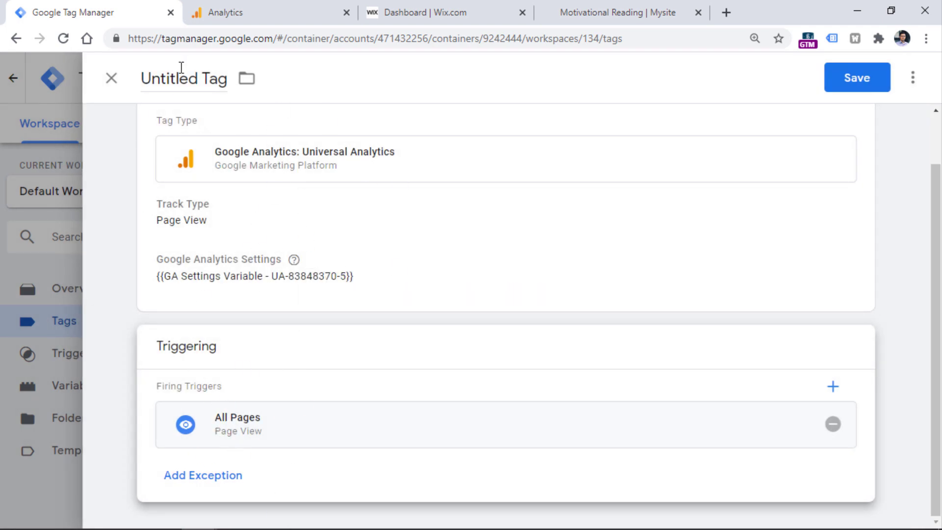
click(428, 13)
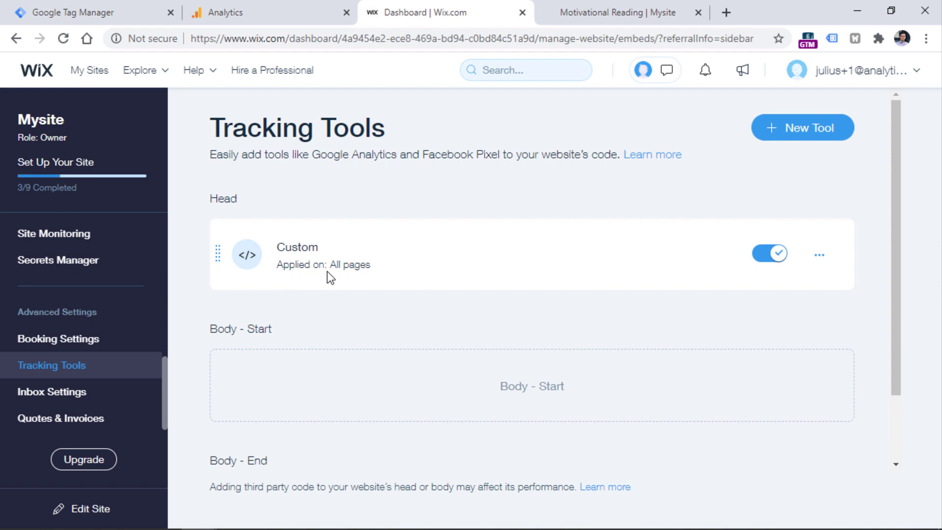
key(ctrl+1)
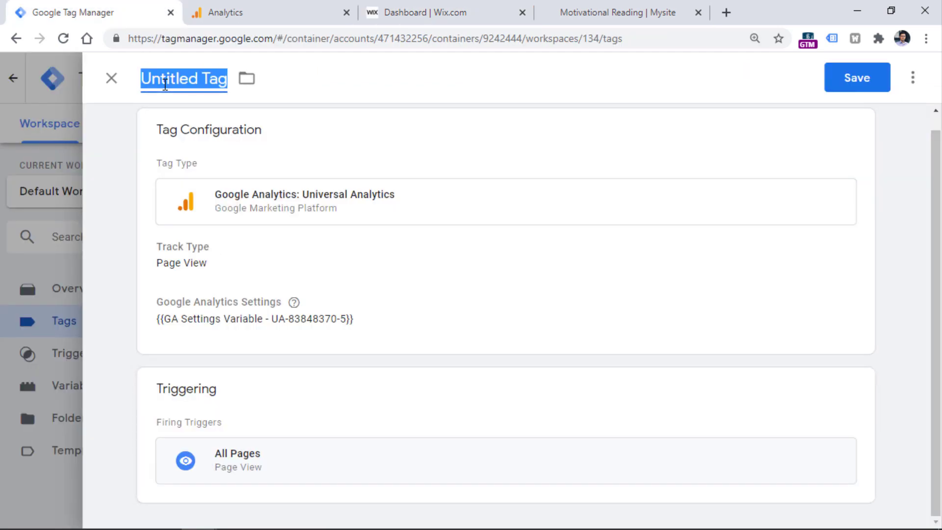
Name the tag "GA Pageview" and save it.
text(GA Pageview -)
key(BackSpace)
key(BackSpace)
click(860, 79)
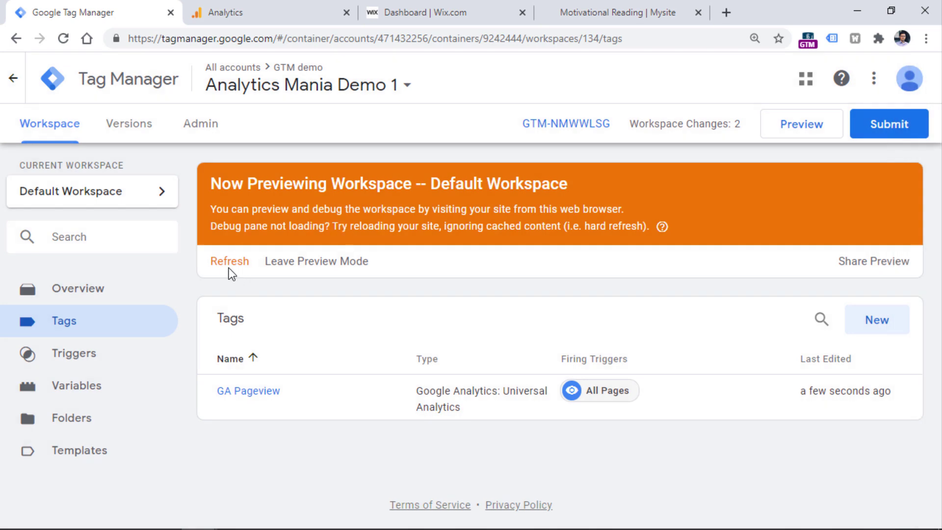
Refresh the preview mode, reload the Wix site's Motivational Reading page, and inspect the tags fired on the Container Loaded event.
click(229, 267)
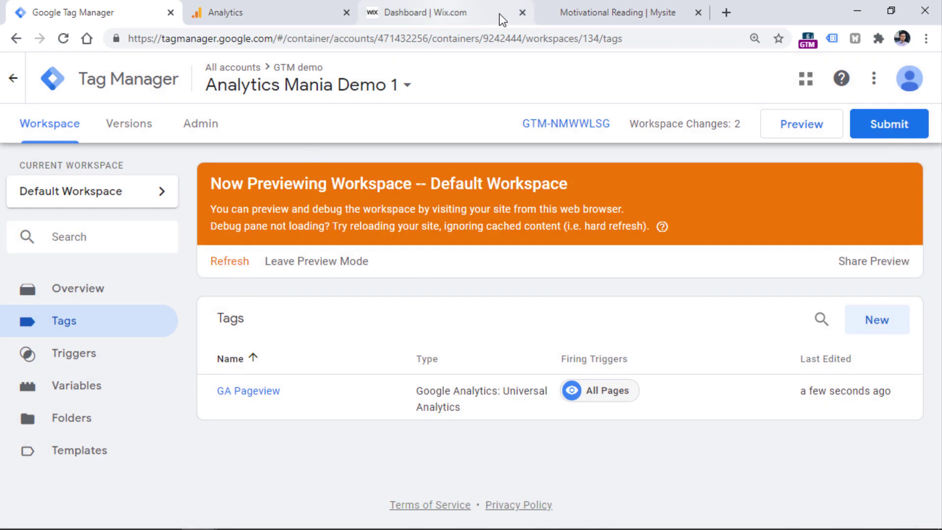
click(621, 17)
click(61, 40)
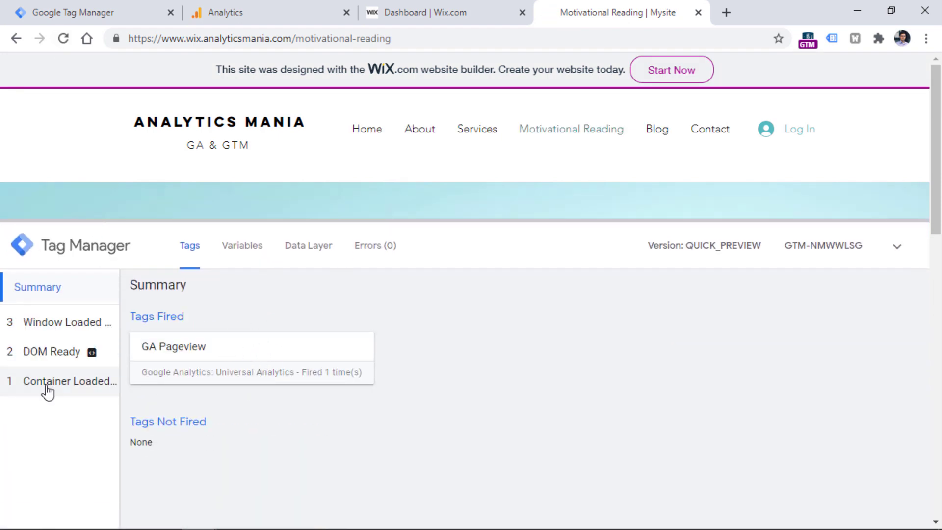
click(48, 387)
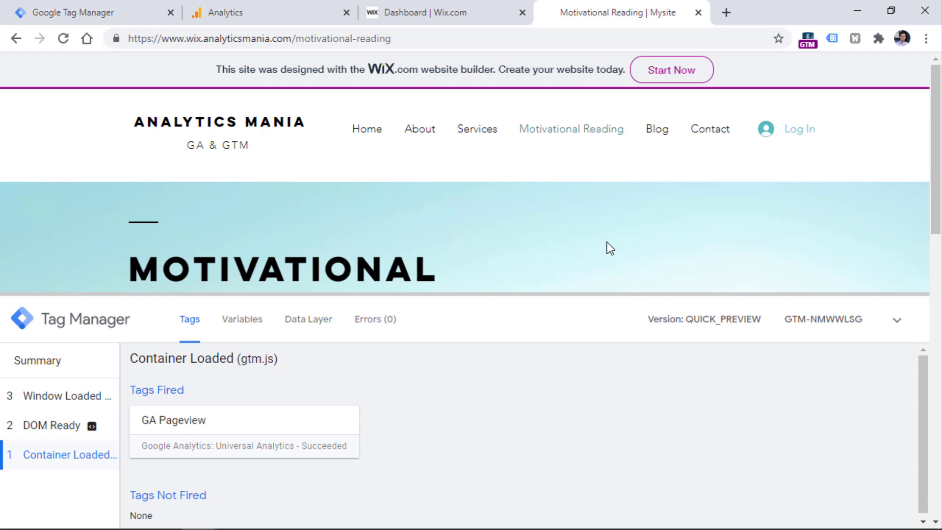
Switch to Google Analytics and open the Realtime Overview report to check the active pages.
click(288, 13)
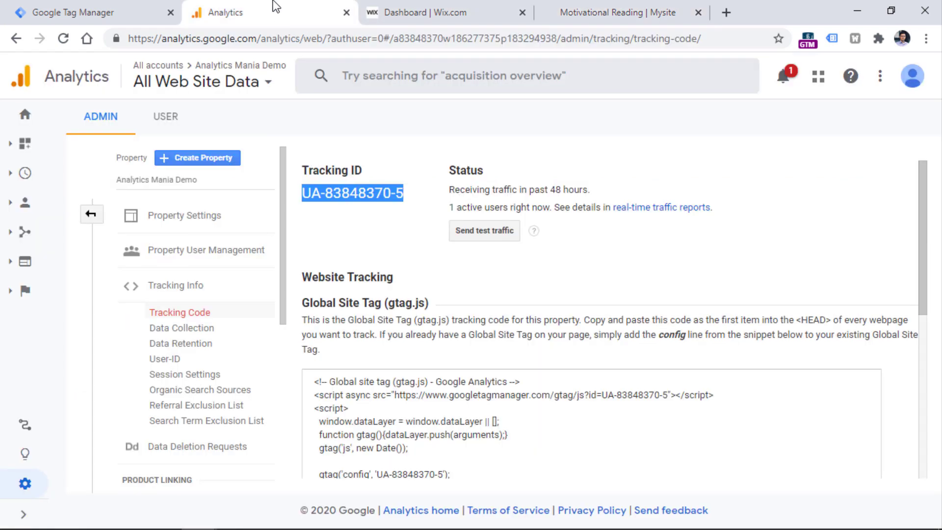
click(86, 198)
click(80, 230)
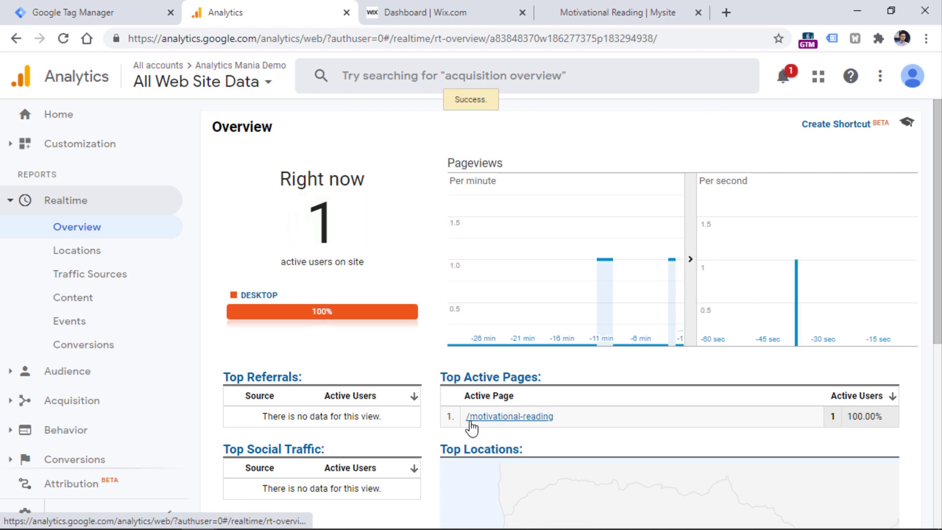
Go to the Wix site's home page and check the Realtime Overview report in Google Analytics for the page view.
click(658, 11)
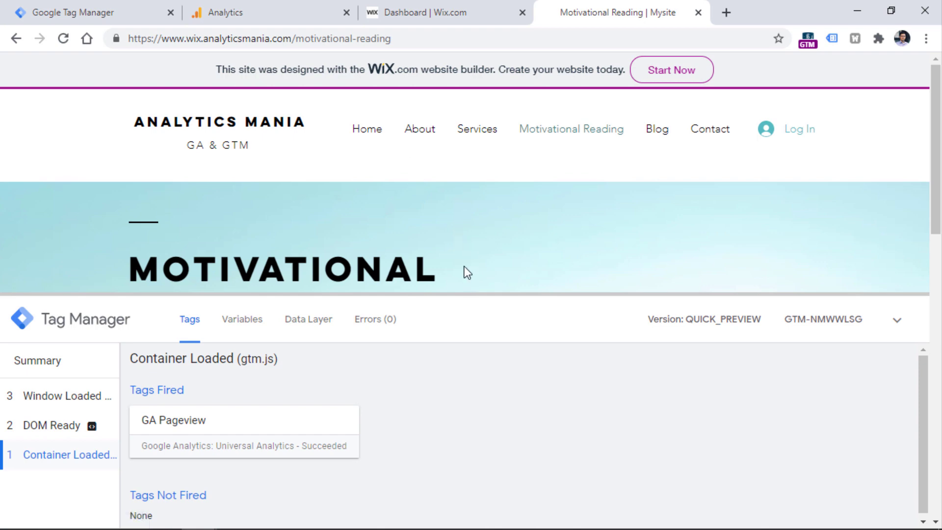
click(242, 123)
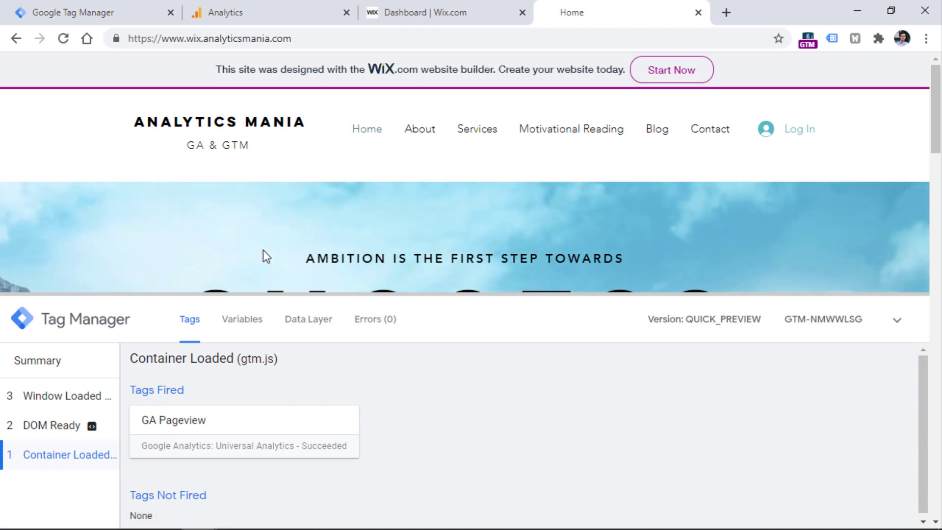
drag(113, 294, 145, 2)
click(226, 12)
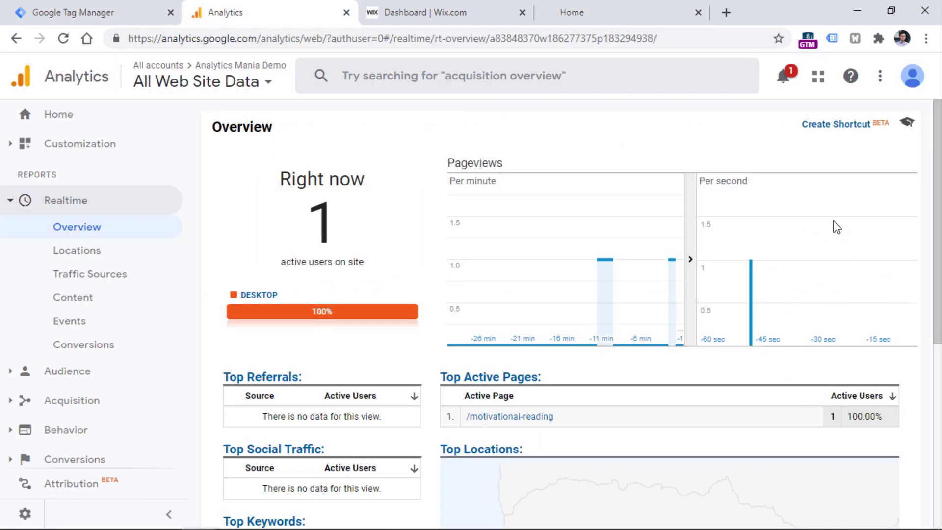
Browse the site's Services, Motivational Reading and Blog pages, return to Motivational Reading, and check the realtime report for new page views.
click(617, 13)
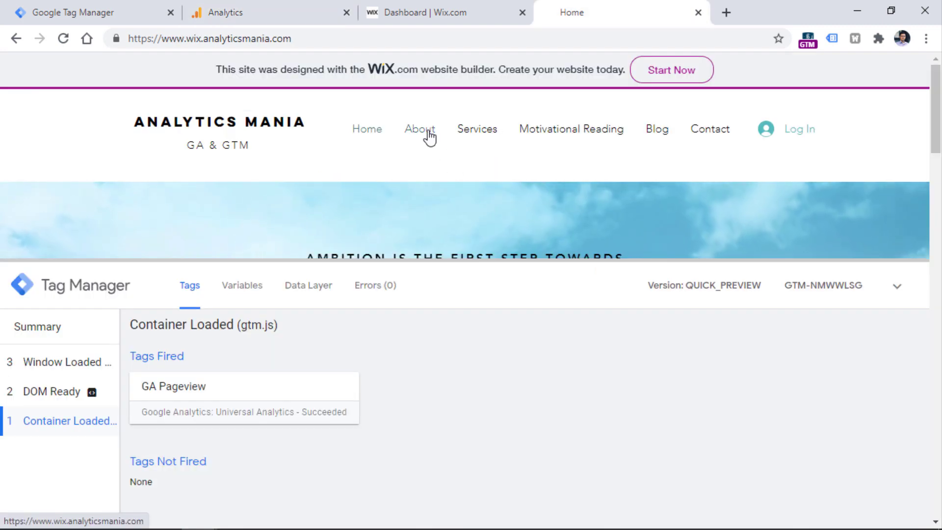
click(485, 134)
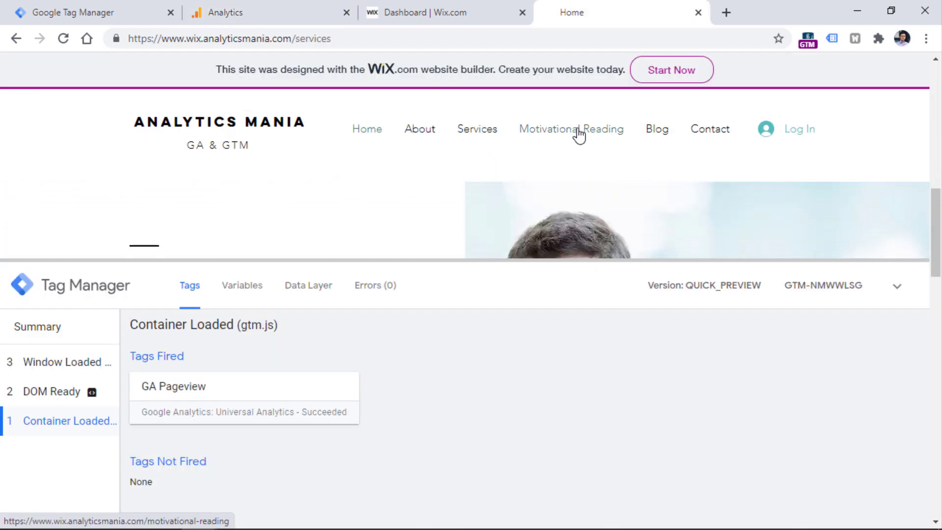
click(582, 132)
click(656, 136)
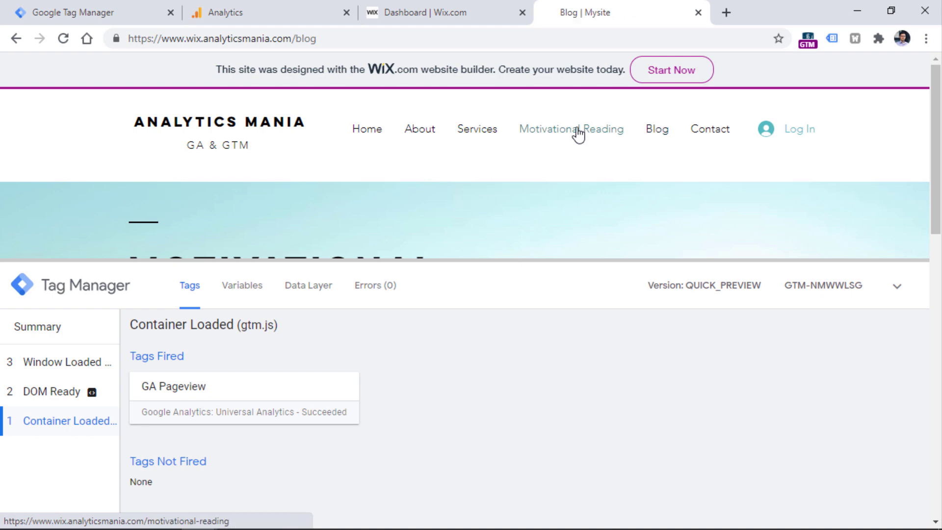
click(579, 133)
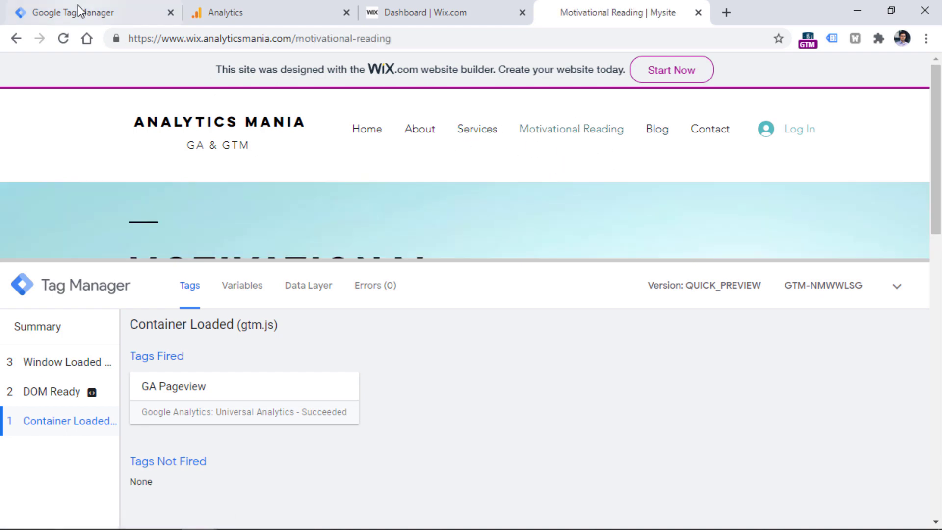
click(223, 12)
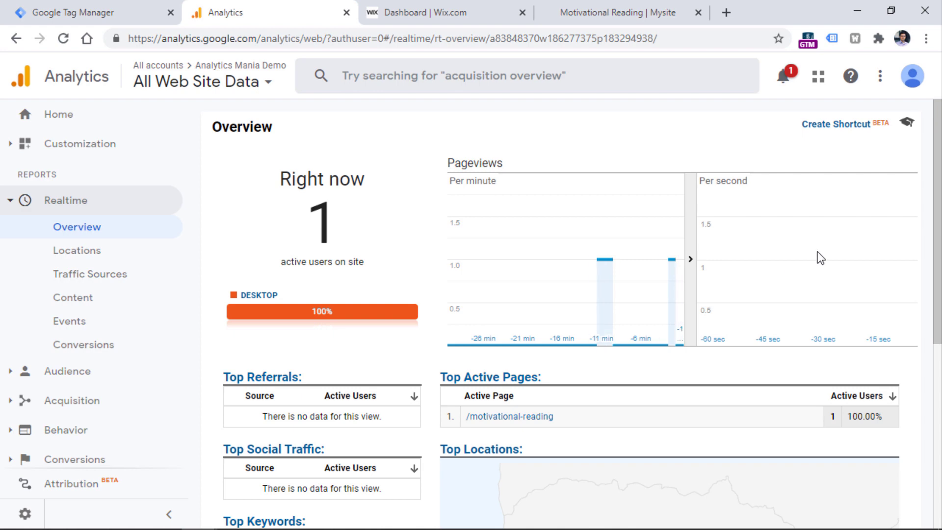
Browse the Home, Services, Motivational Reading and Blog pages and examine the preview pane for new events on each page change.
click(609, 5)
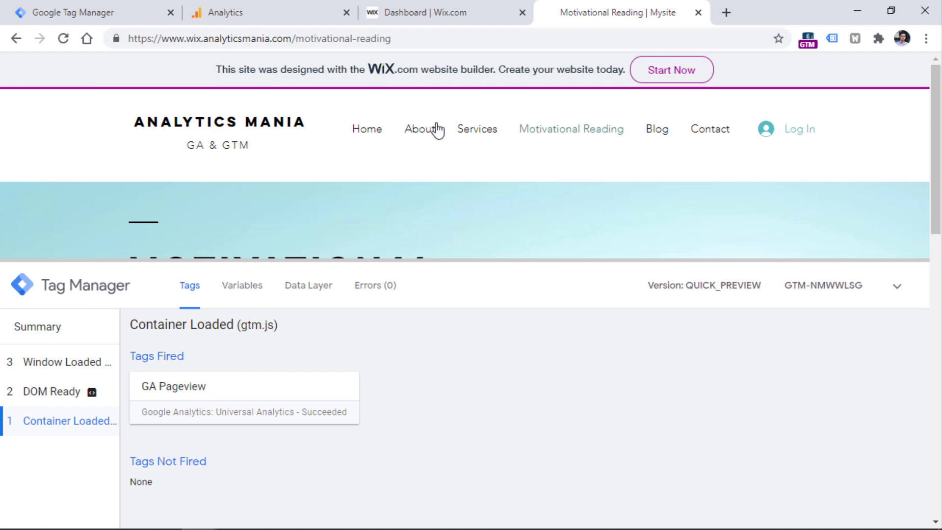
click(356, 135)
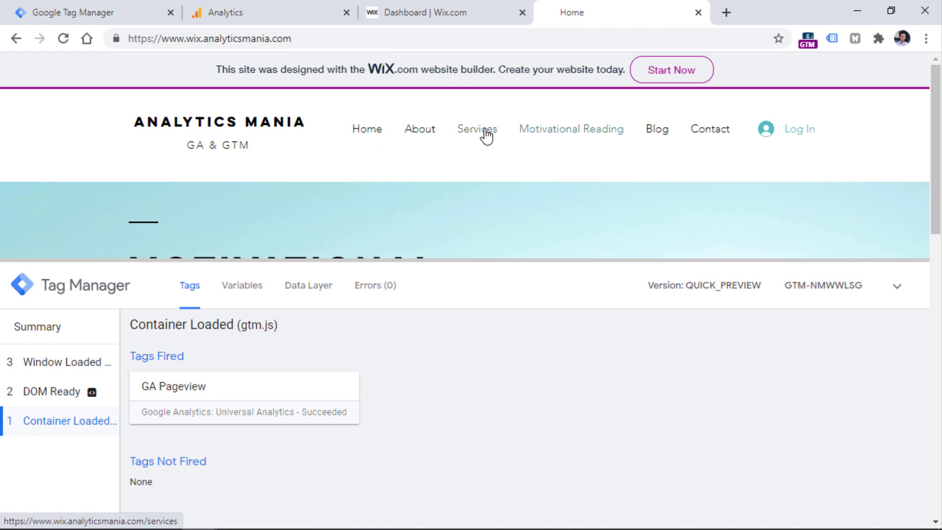
click(480, 131)
click(575, 138)
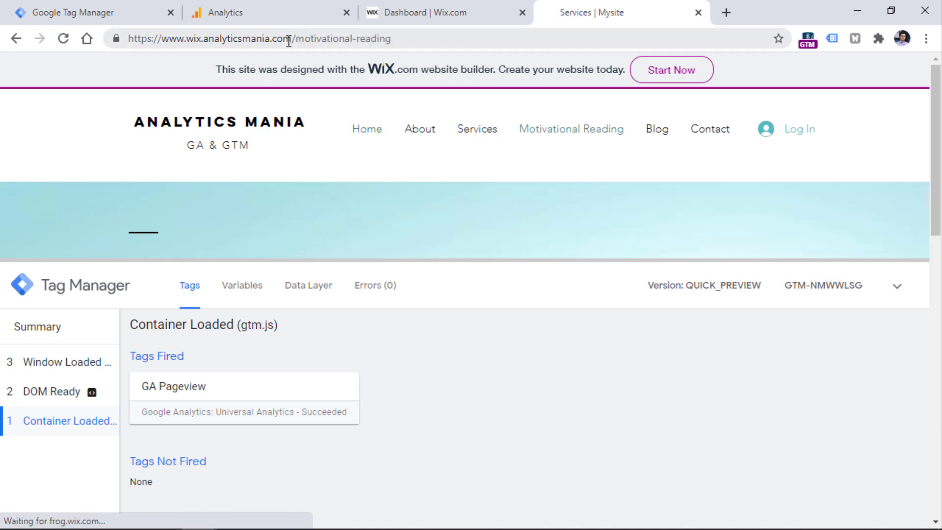
click(655, 134)
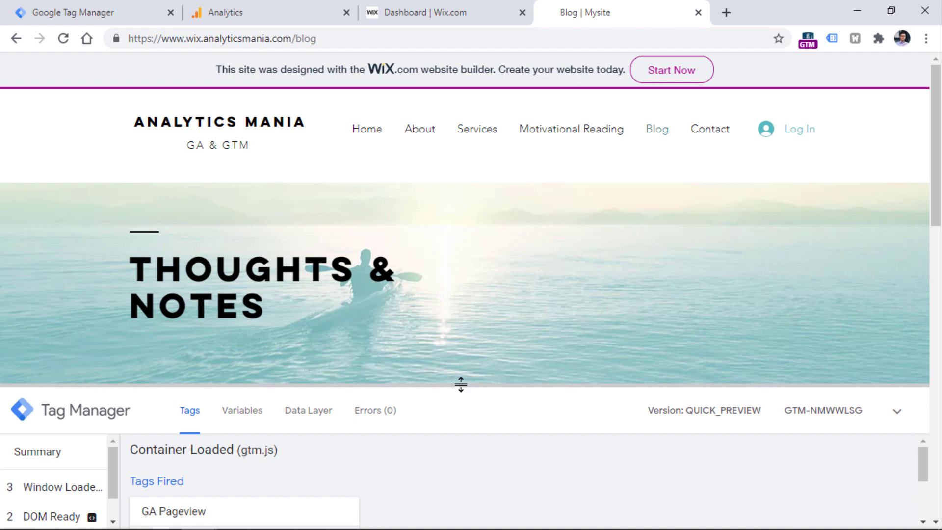
drag(460, 384, 450, 215)
click(587, 137)
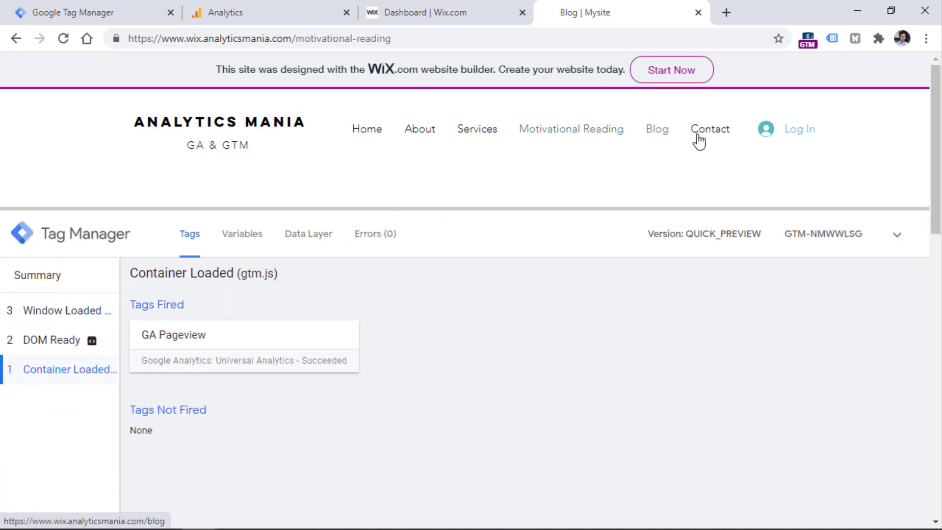
Collapse the debug pane, return to the home page, and expand the pane again to examine its events.
click(898, 236)
click(363, 132)
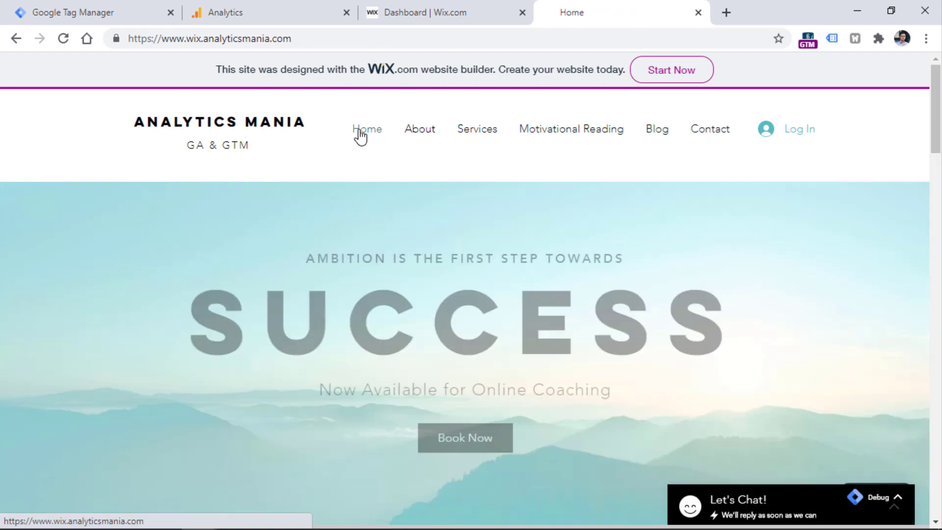
click(882, 497)
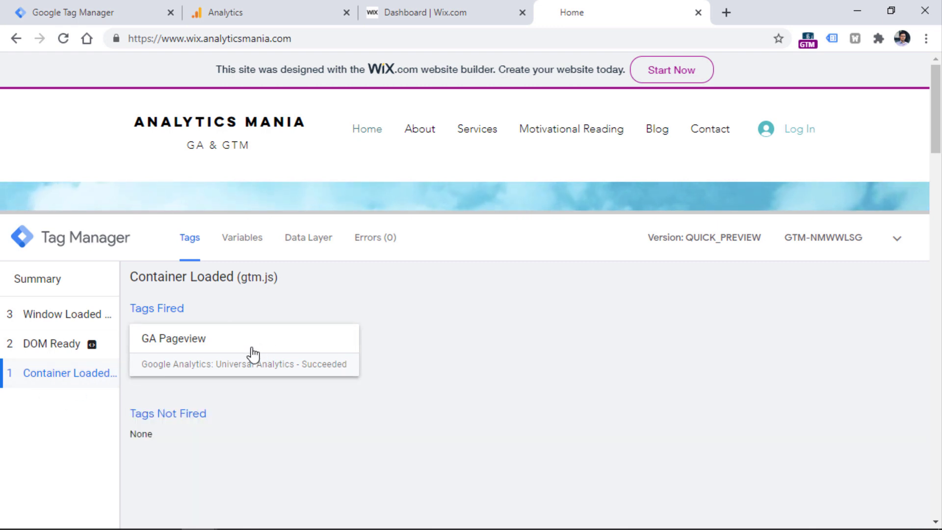
Reload the site's home page with the debug pane enlarged and check the page view in the Google Analytics realtime report.
click(63, 38)
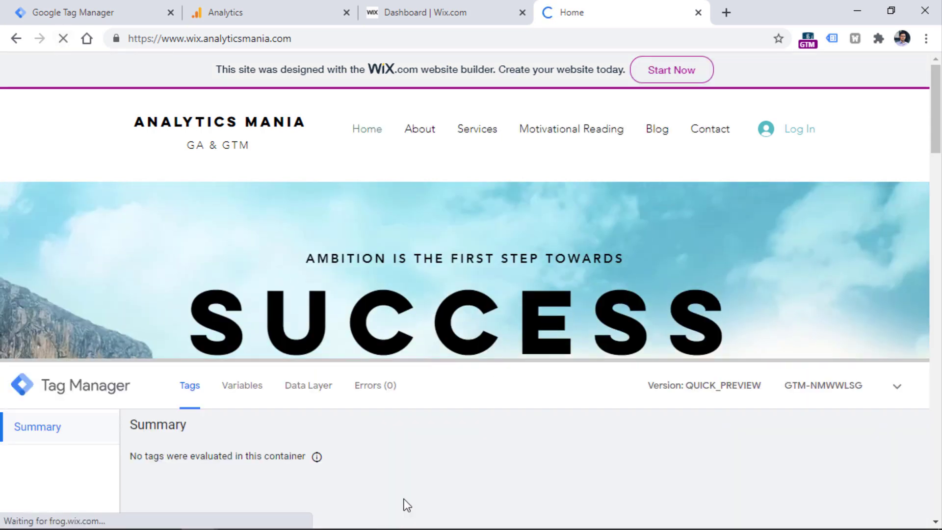
drag(431, 358, 434, 251)
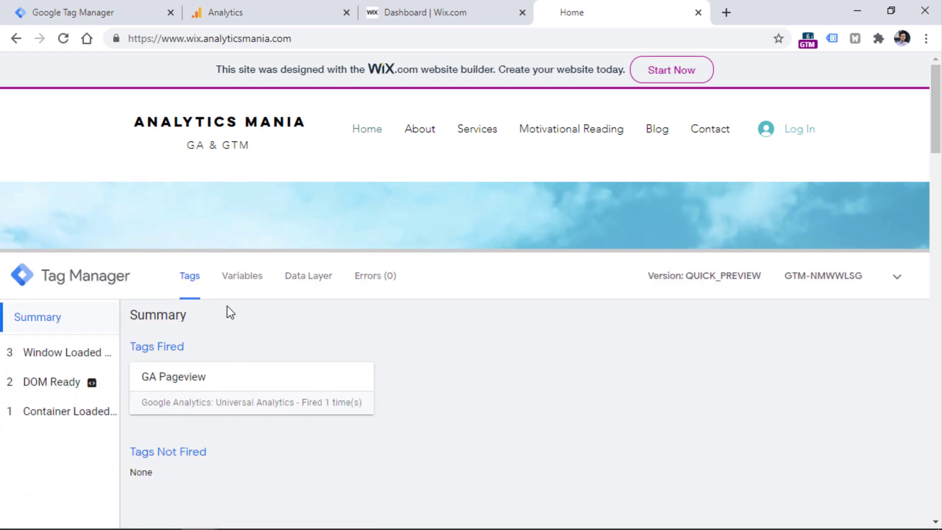
click(217, 15)
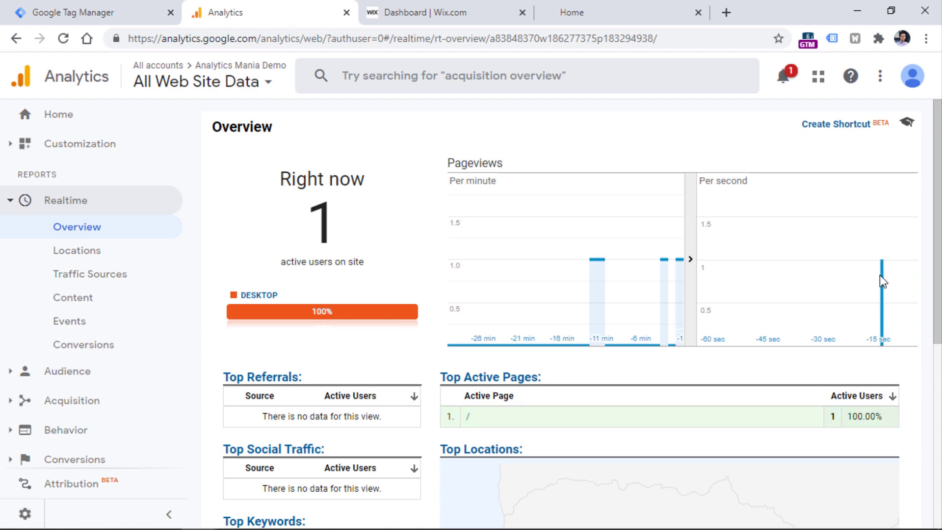
Open the site's Blog and Services pages and examine how the URL path changes without the page reloading.
click(629, 7)
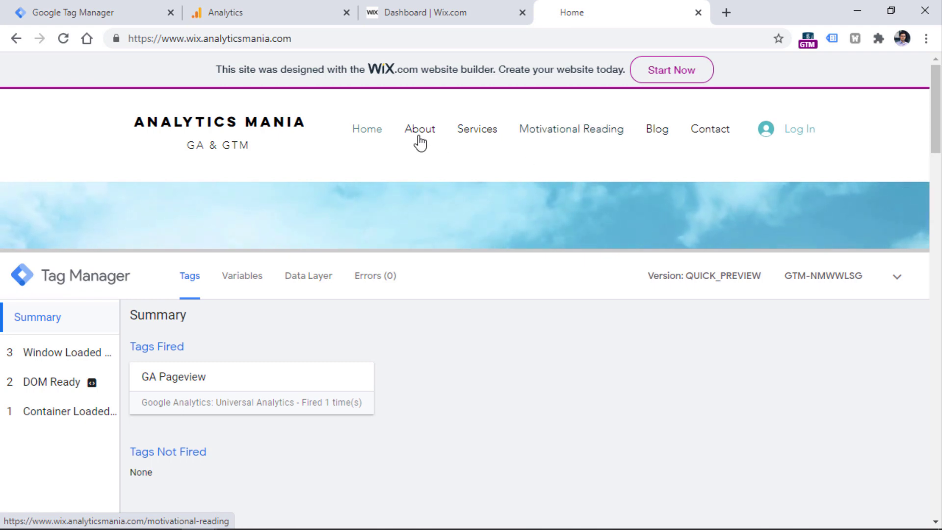
click(355, 37)
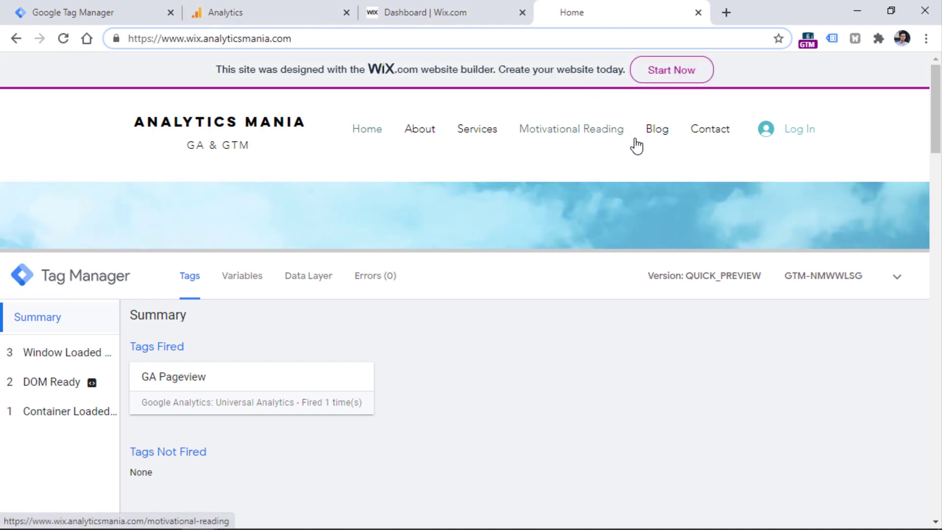
click(655, 132)
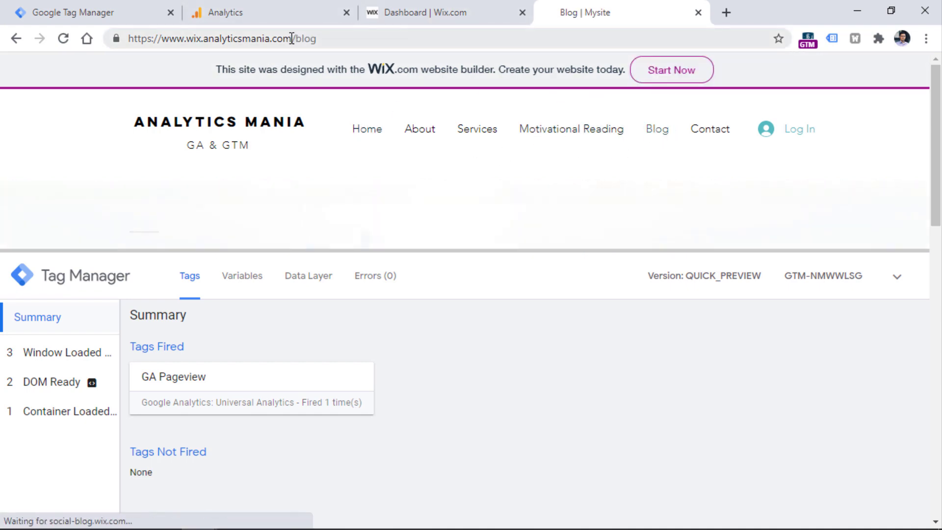
drag(291, 37, 343, 38)
click(503, 162)
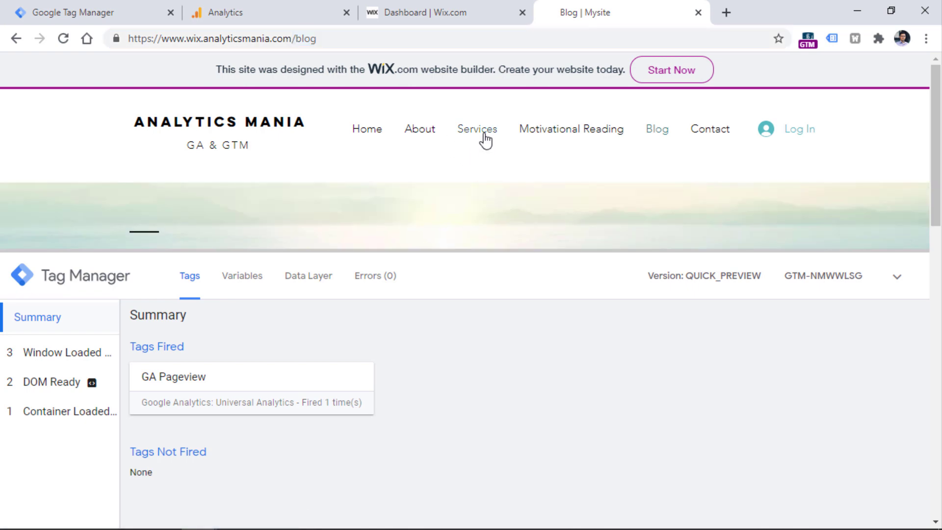
click(485, 140)
drag(294, 39, 345, 37)
click(353, 38)
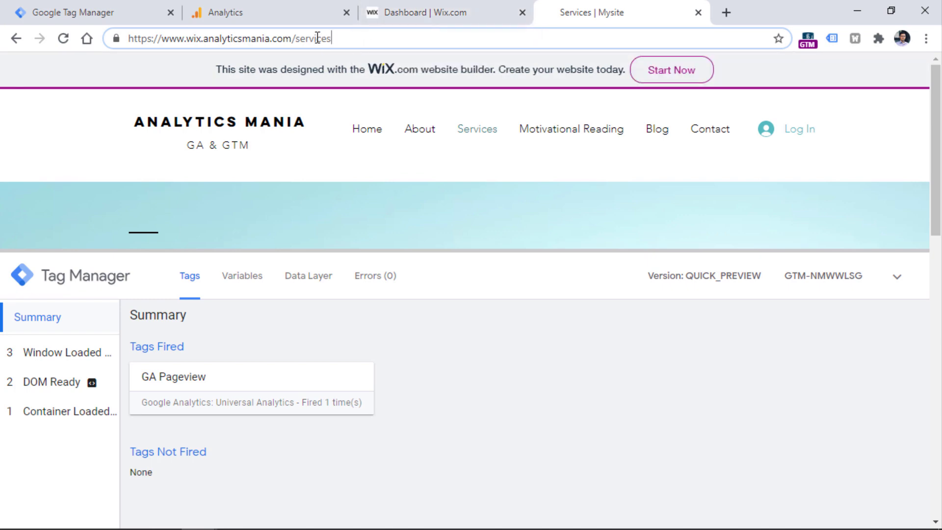
Switch to Google Tag Manager and start a new trigger of the History Change type that fires on all history changes.
click(86, 17)
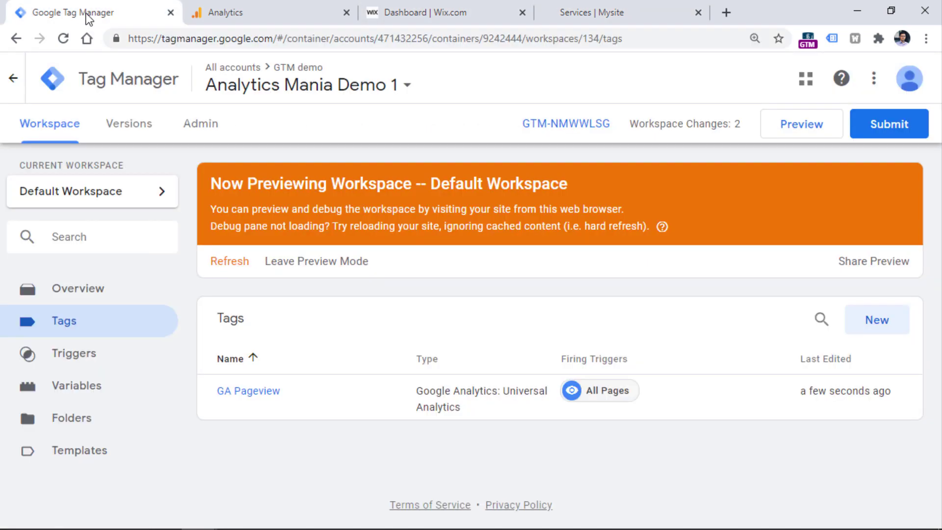
click(65, 361)
click(878, 320)
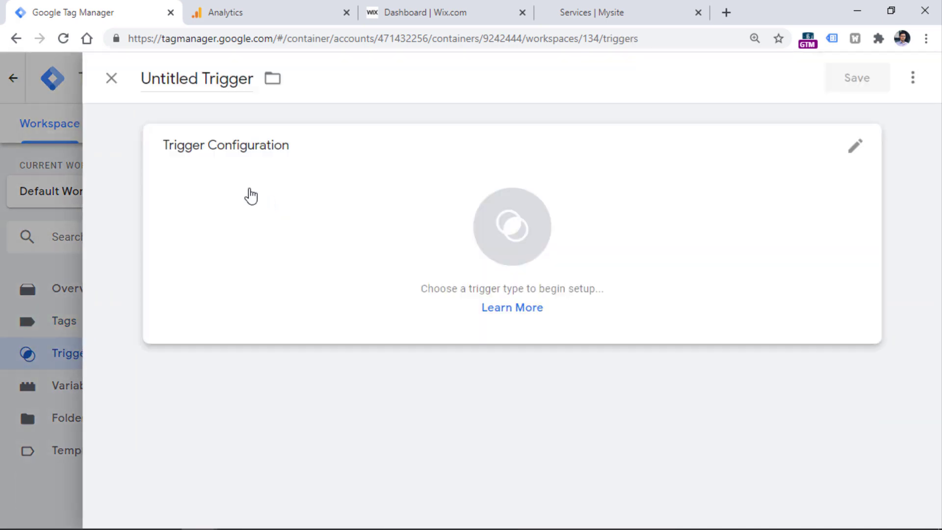
click(250, 196)
scroll(569, 166, down, 5)
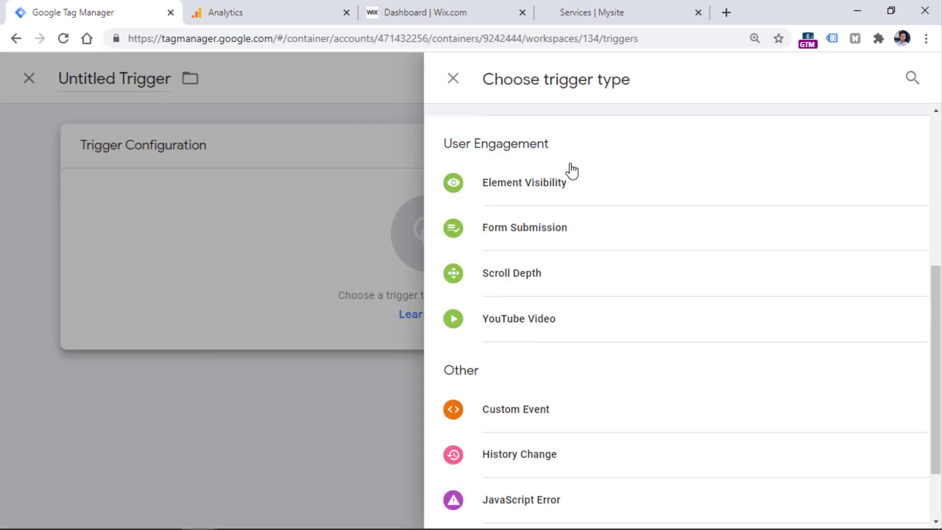
scroll(572, 170, down, 2)
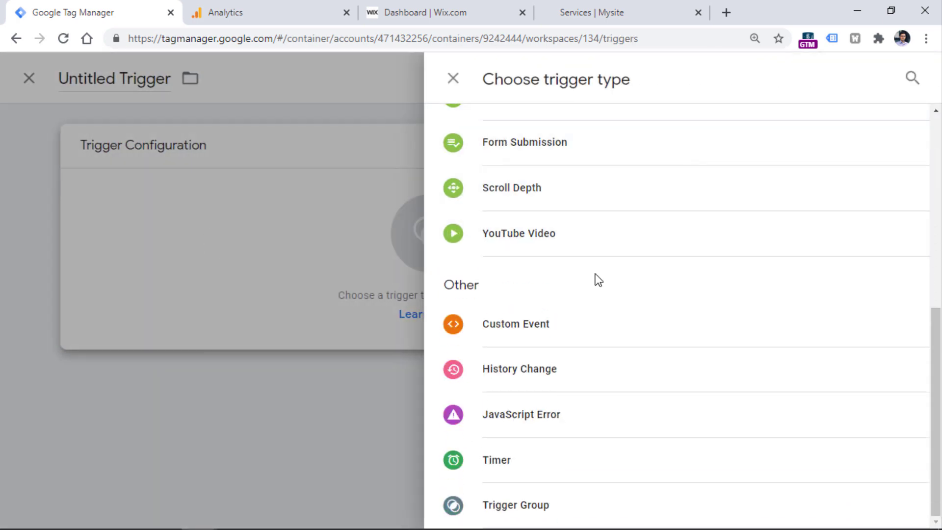
click(520, 378)
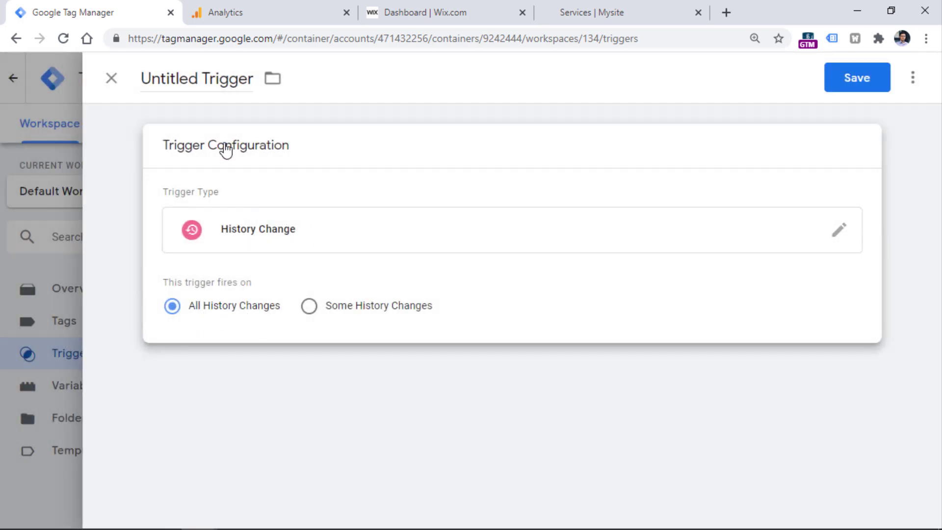
Name the trigger "All history Changes" and save it.
click(199, 81)
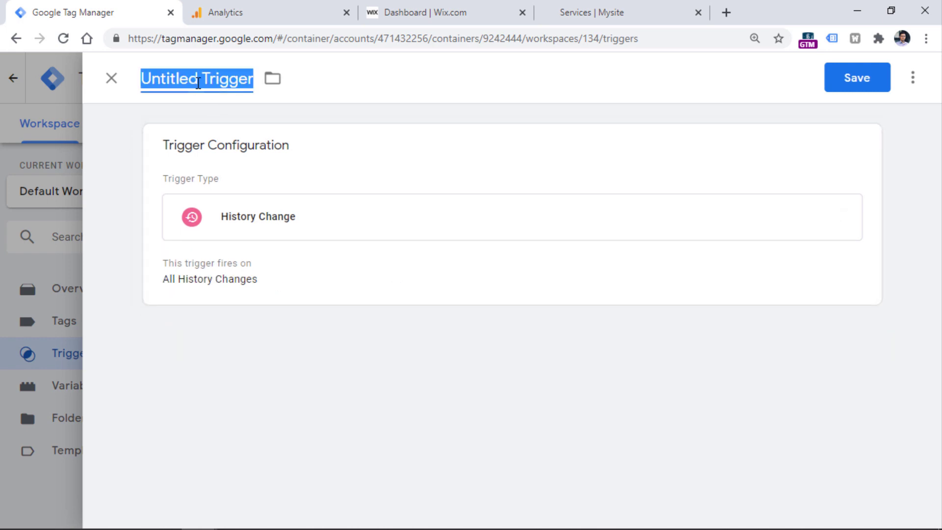
text(All history Changes)
click(845, 86)
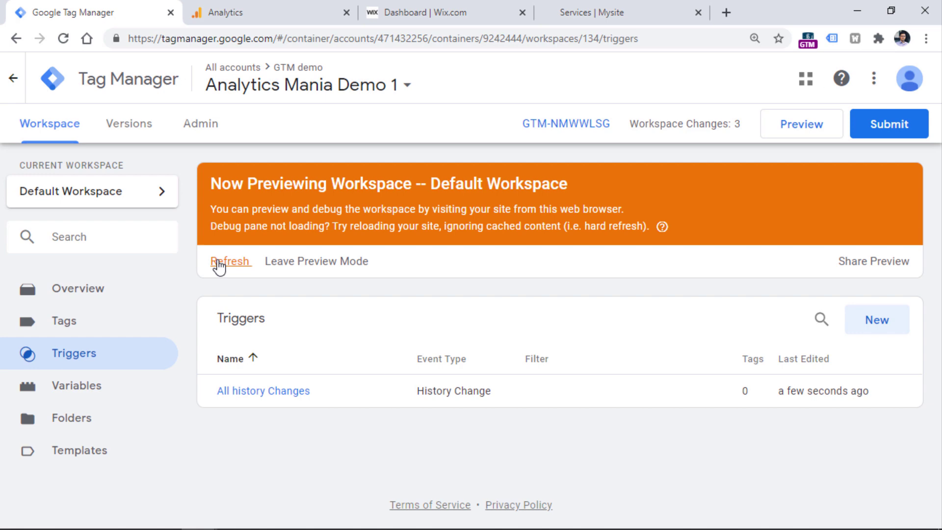
Refresh the workspace preview and reload the site's Services page to load the updated container.
click(218, 264)
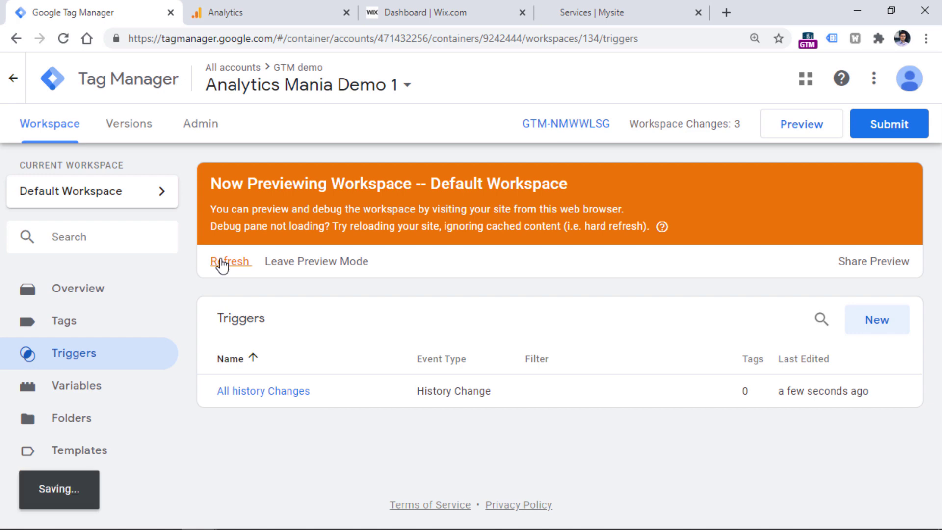
click(608, 15)
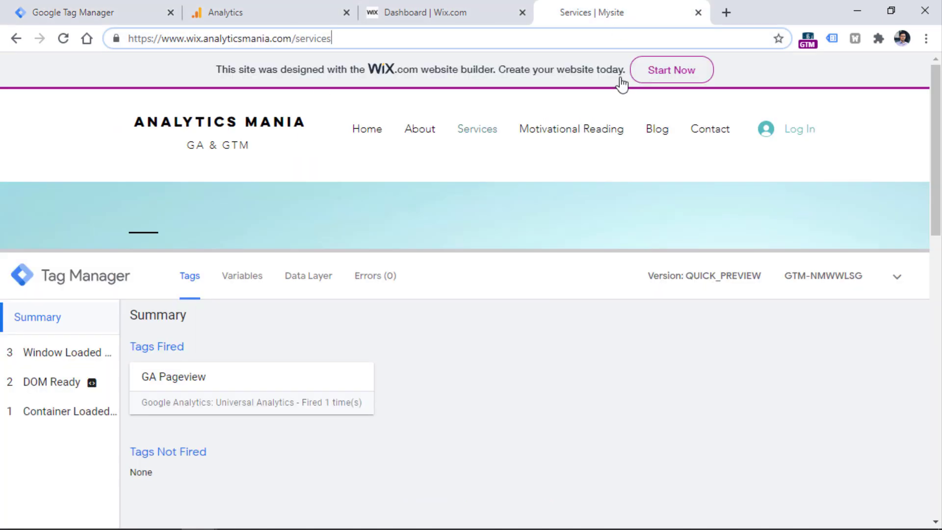
click(62, 39)
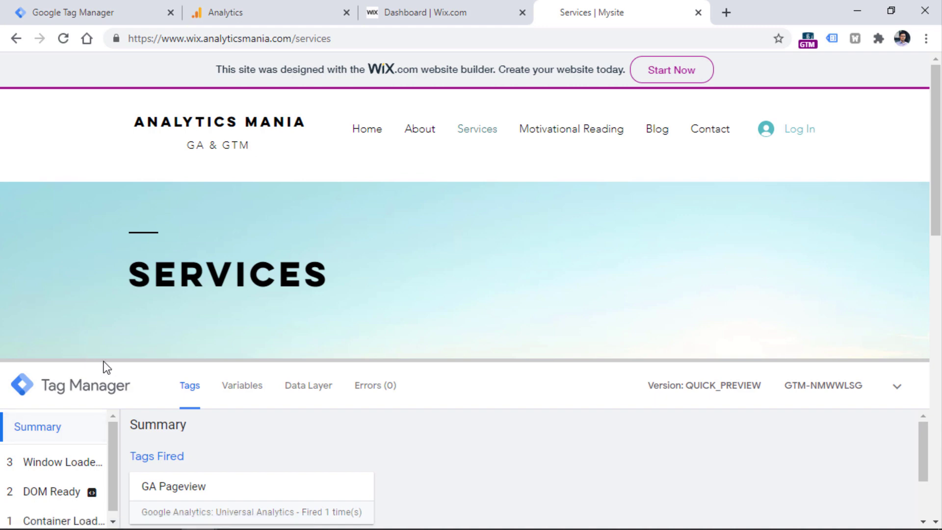
Inspect the tags fired on the Container Loaded event and check the page view in the Google Analytics realtime report.
drag(104, 361, 98, 300)
click(62, 458)
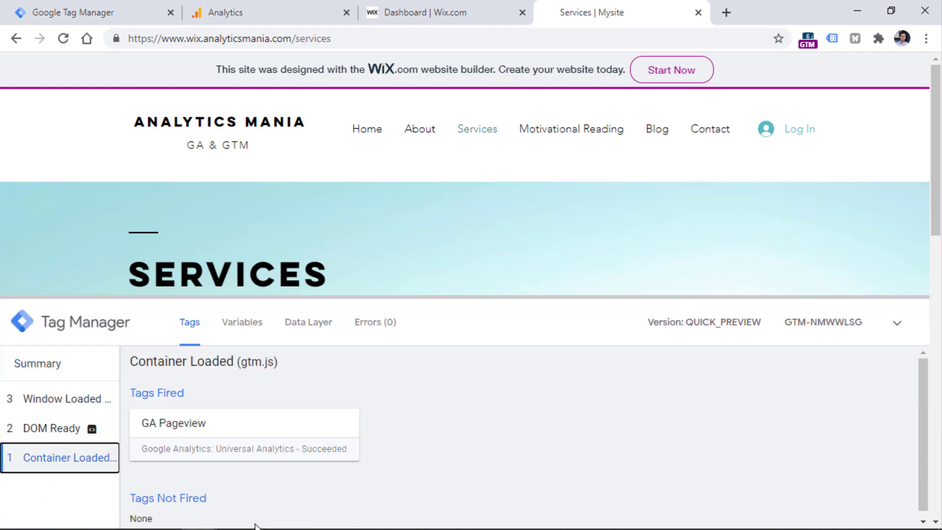
click(277, 13)
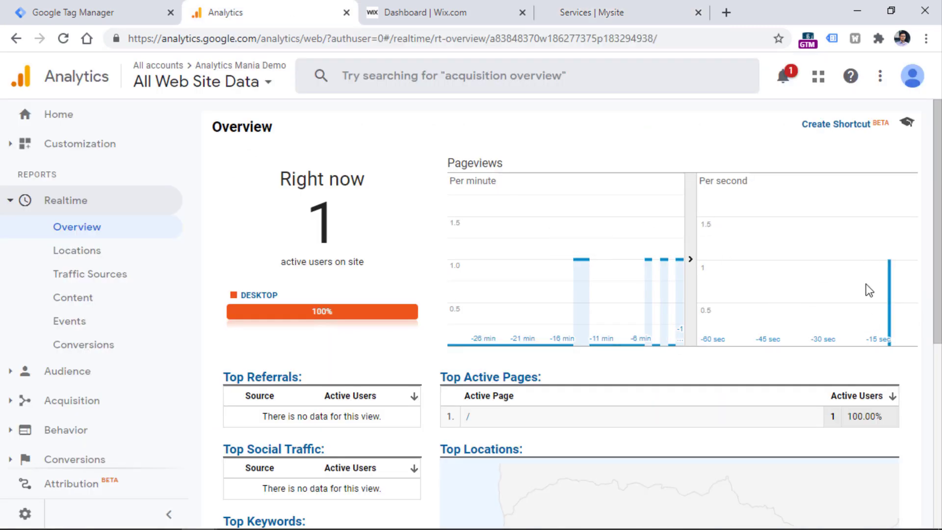
Back on the site, visit Motivational Reading, Blog, Contact and Home, and examine the History events in the enlarged debug pane.
click(626, 9)
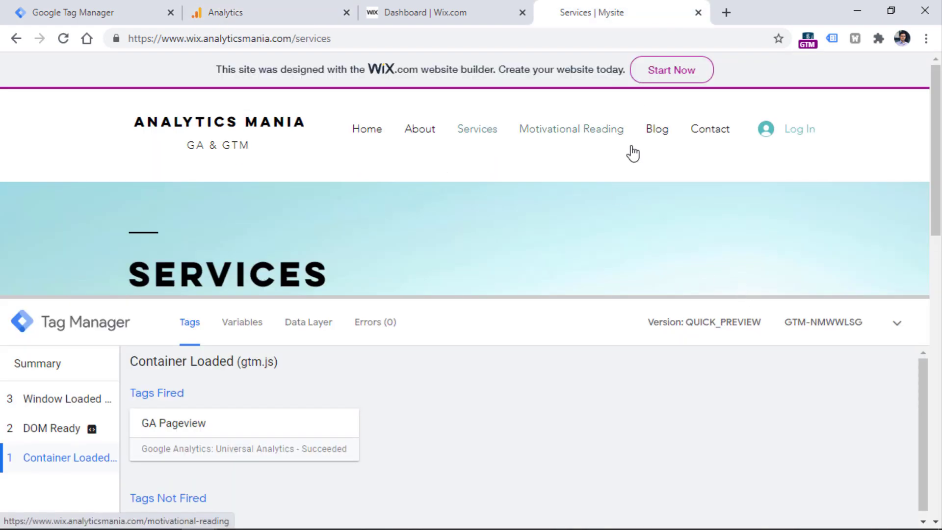
click(589, 136)
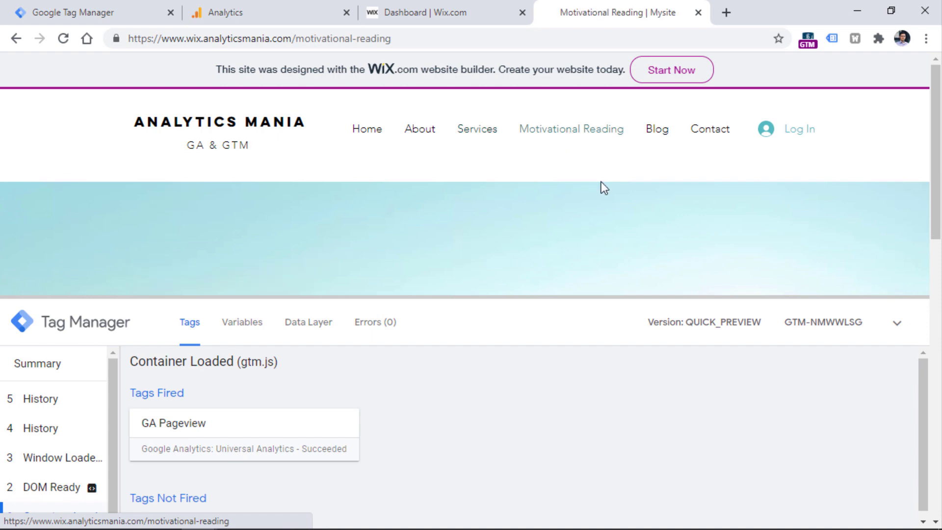
click(655, 132)
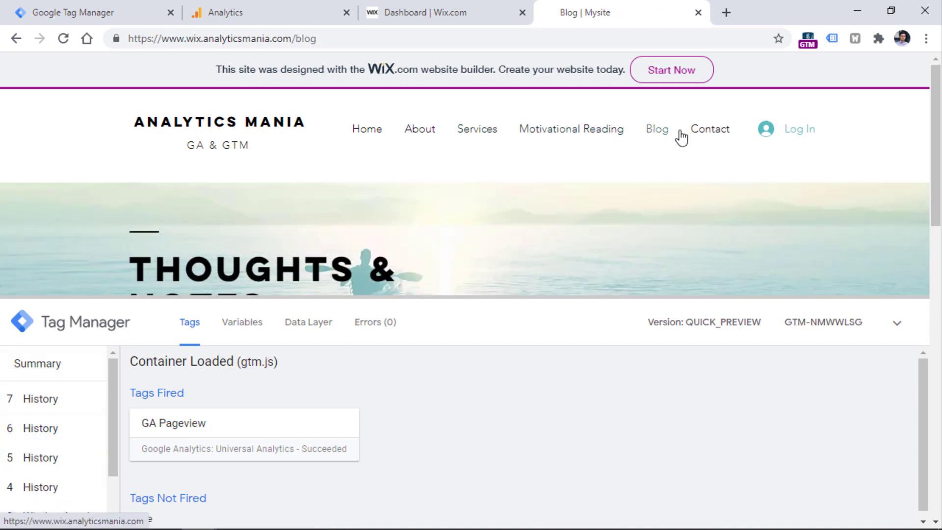
click(711, 138)
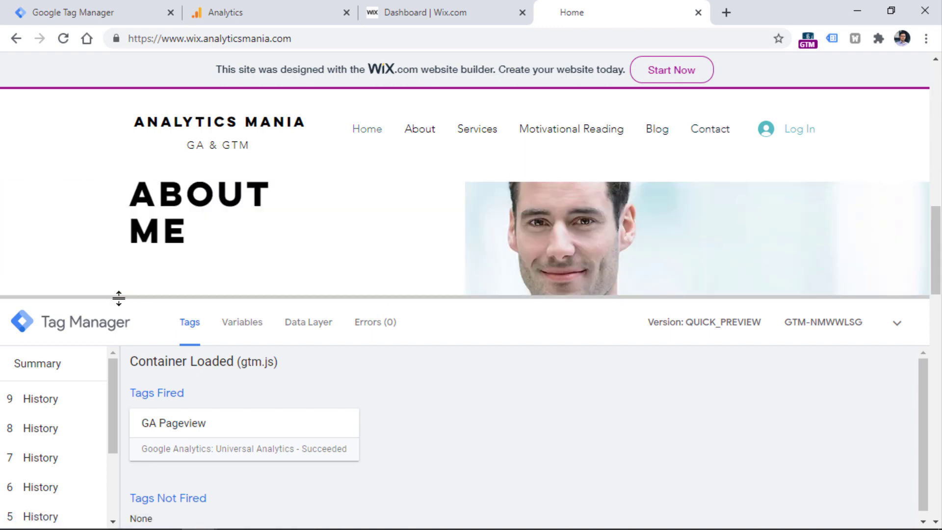
drag(119, 297, 127, 159)
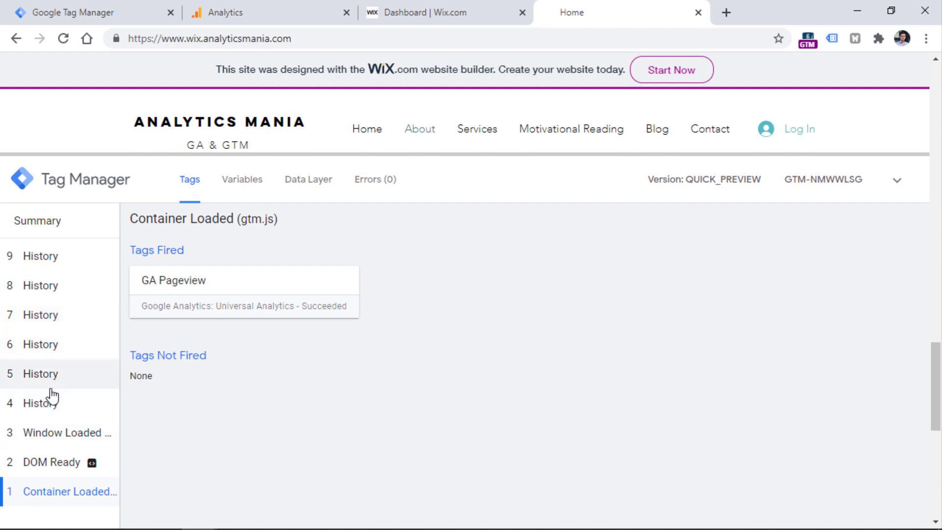
click(367, 135)
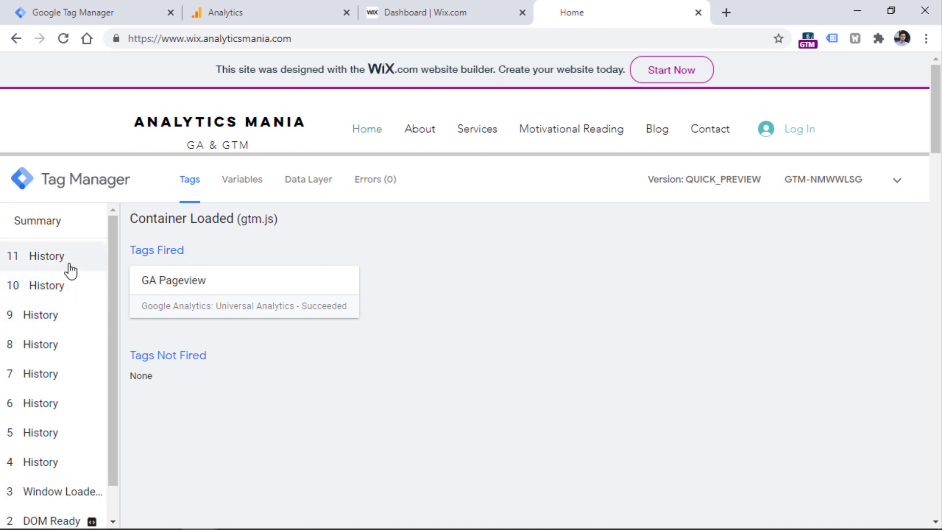
Switch to Google Tag Manager and enable all five History built-in variables, from New History Fragment to History Source.
click(107, 12)
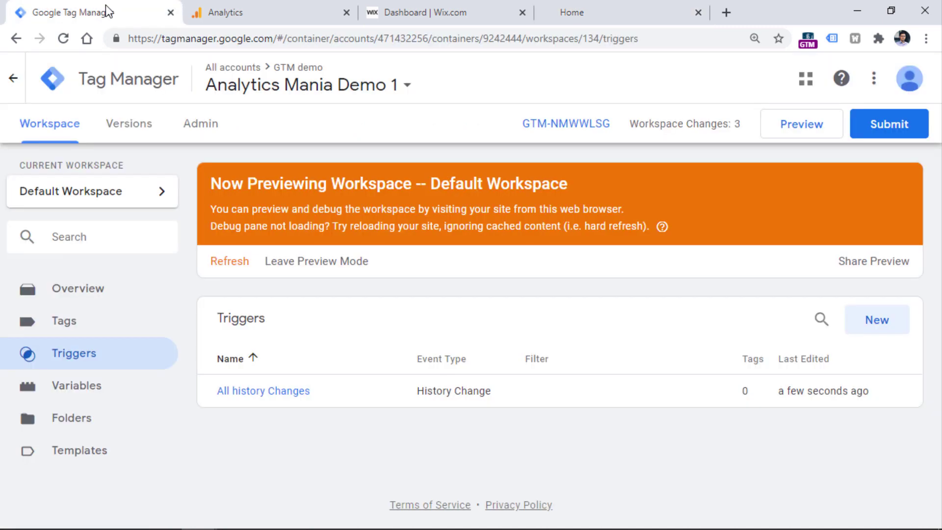
click(92, 391)
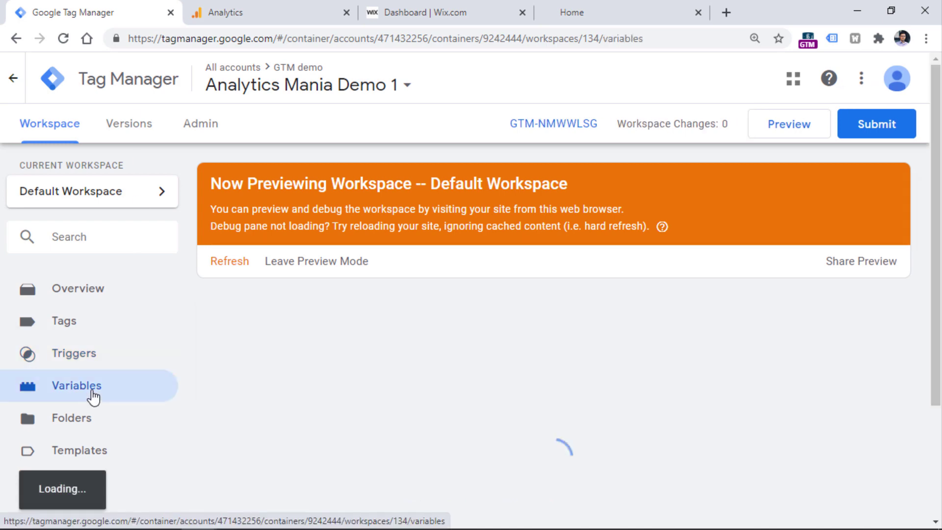
scroll(813, 137, down, 5)
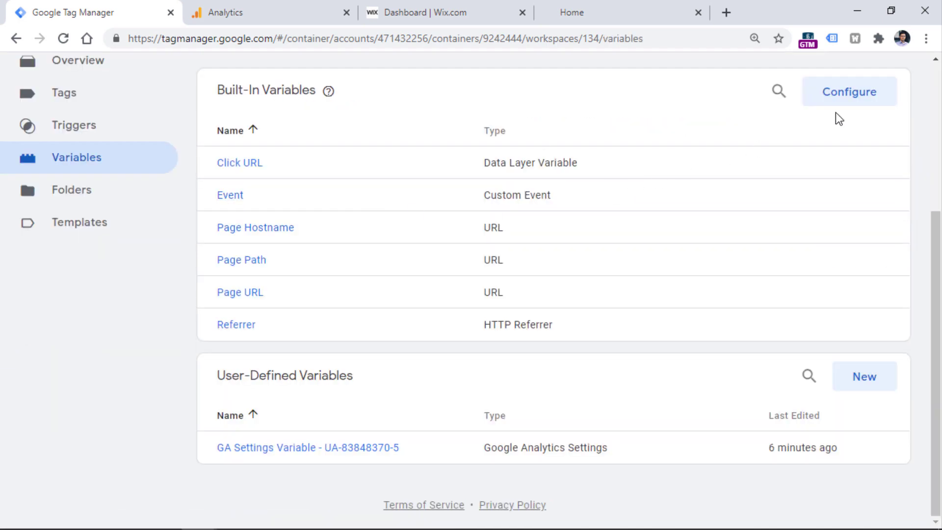
click(848, 100)
scroll(613, 176, down, 10)
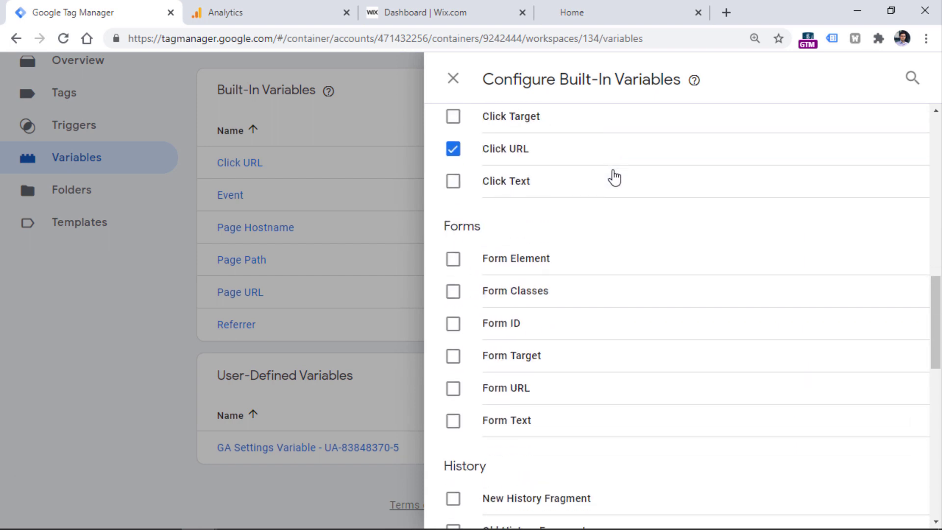
scroll(614, 177, down, 5)
click(453, 253)
click(453, 284)
click(452, 317)
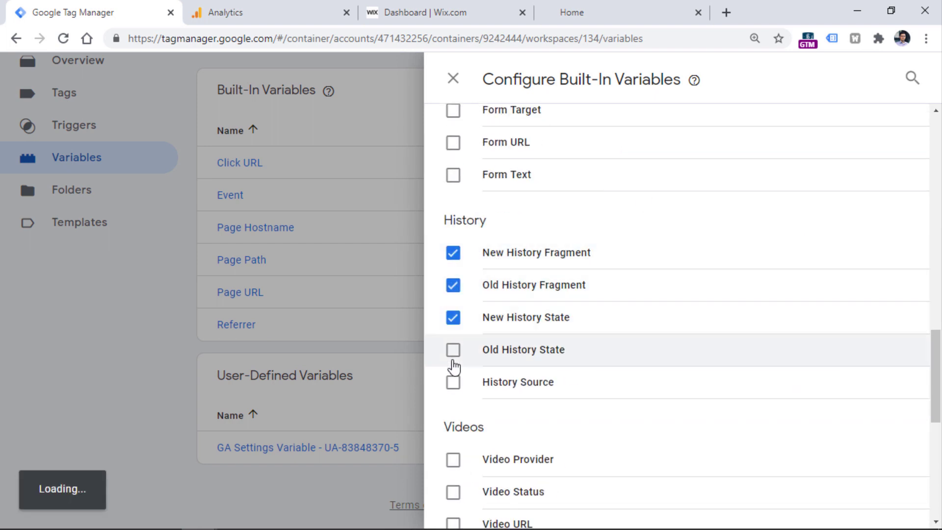
click(452, 349)
click(453, 382)
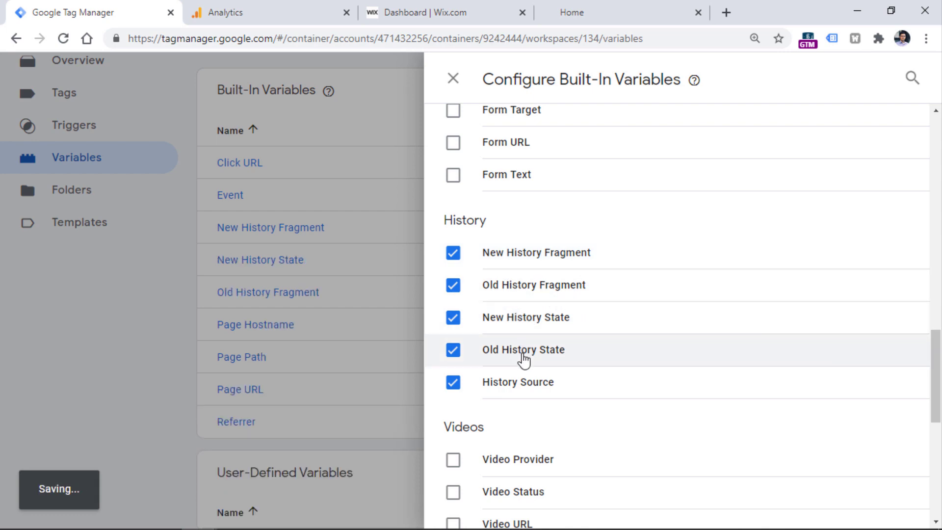
click(311, 303)
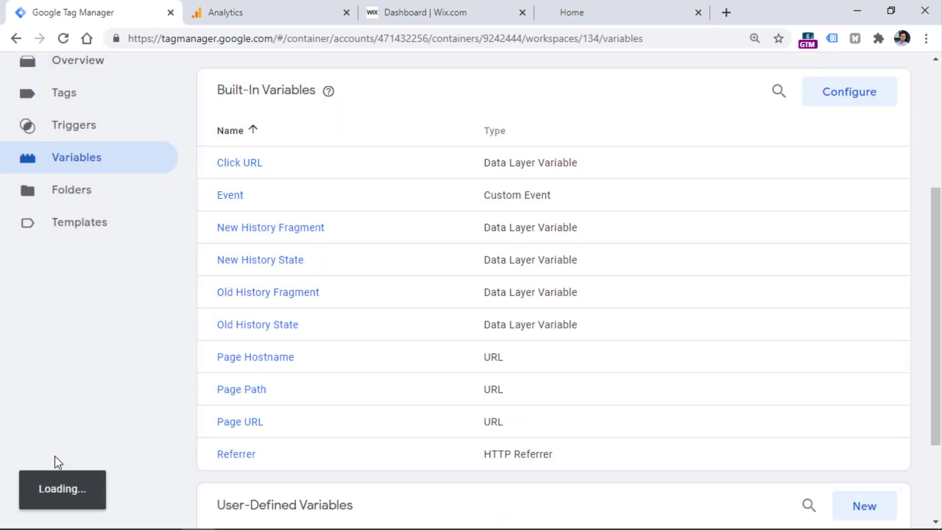
Refresh the preview mode to include the new variables and reload the site's home page.
scroll(221, 350, up, 5)
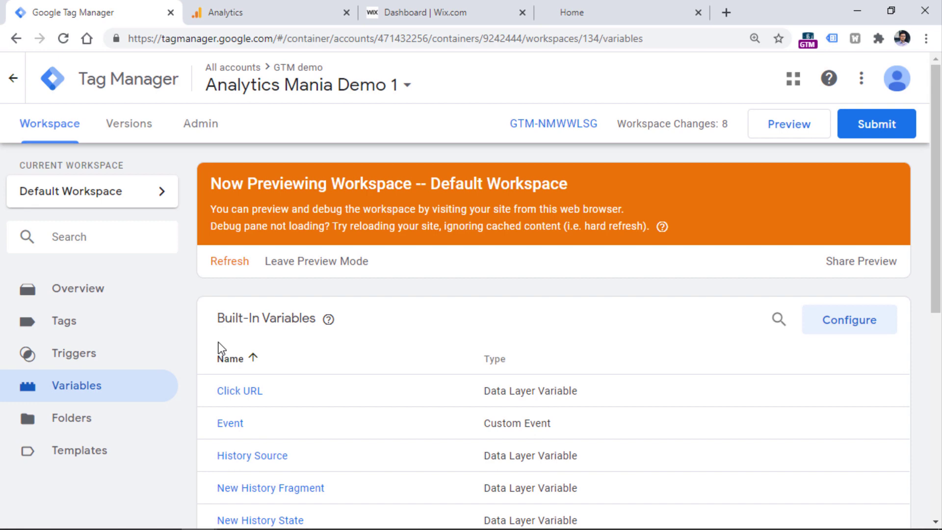
click(221, 270)
click(592, 6)
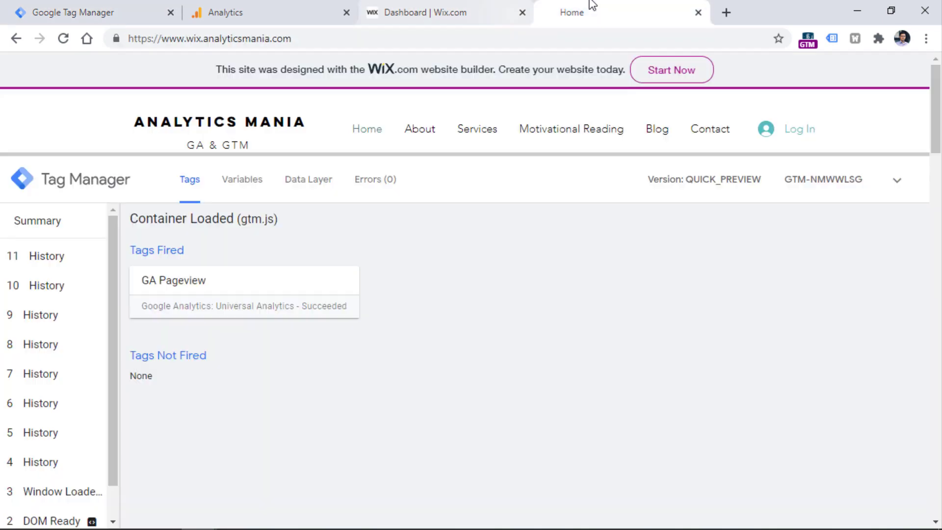
click(66, 38)
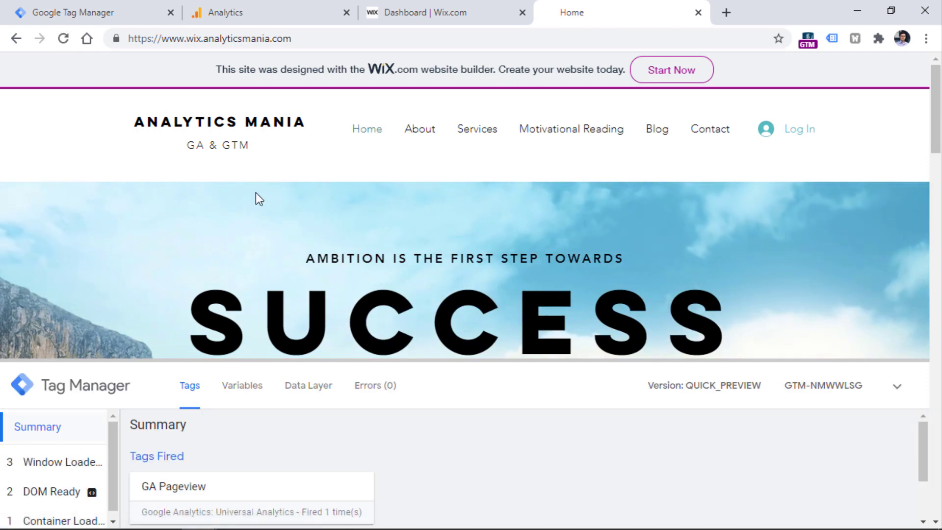
Visit Motivational Reading, Blog and Motivational Reading again to generate History events in the enlarged debug pane.
click(573, 134)
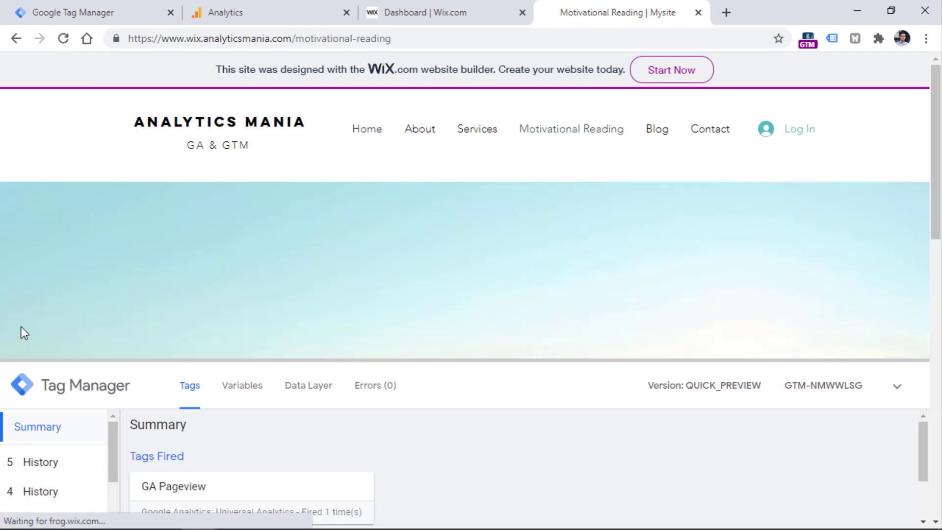
drag(98, 359, 92, 284)
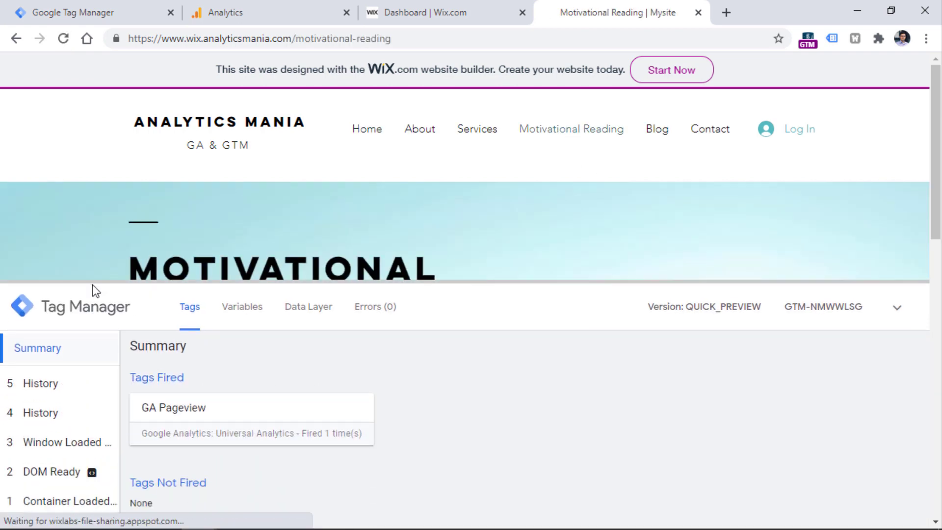
click(633, 133)
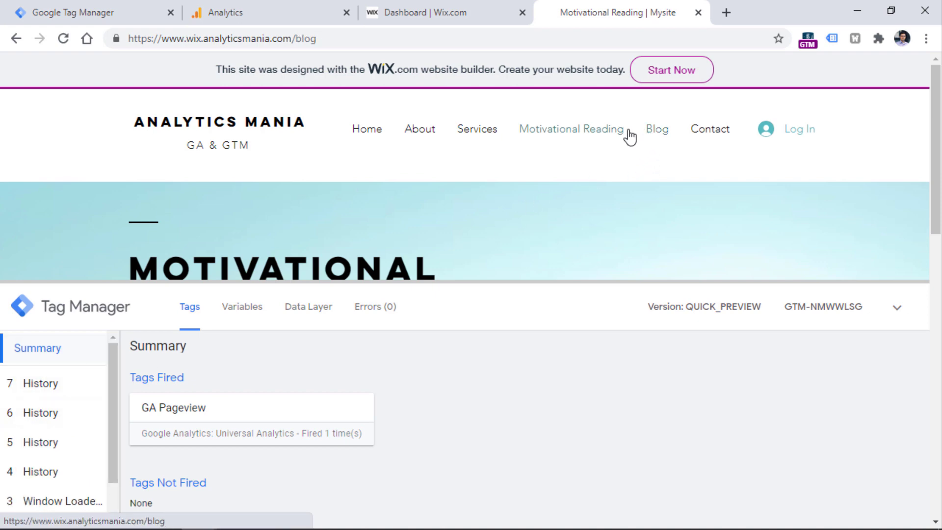
click(578, 134)
drag(79, 276, 76, 167)
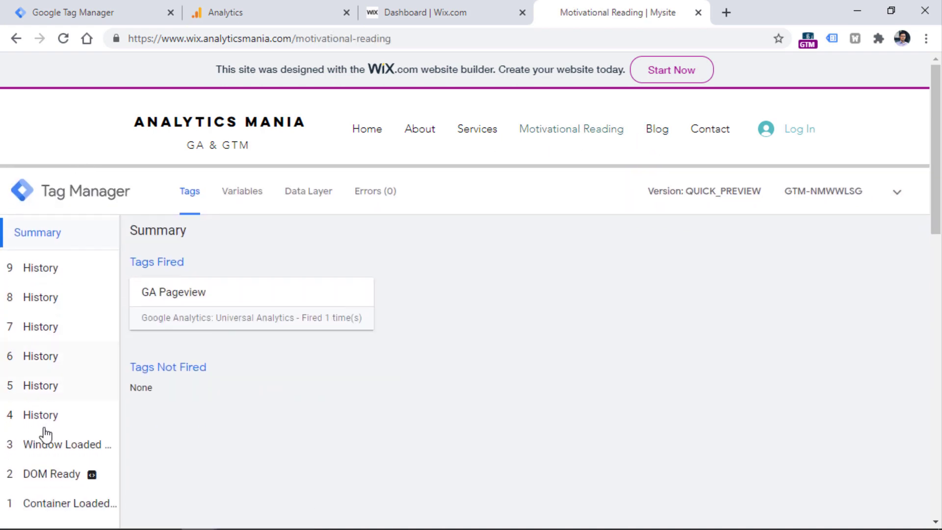
Compare the variable values of History events 4 and 5 in the debug pane, especially History Source.
click(47, 414)
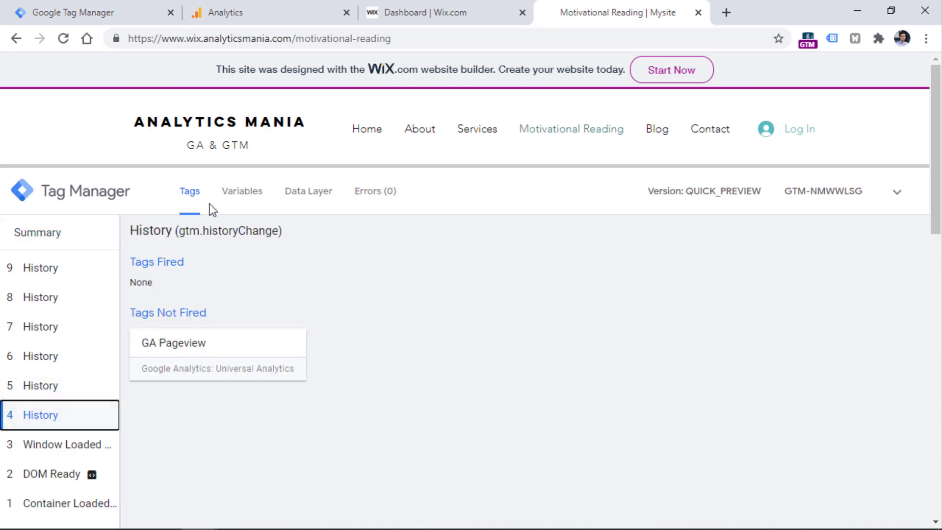
click(242, 191)
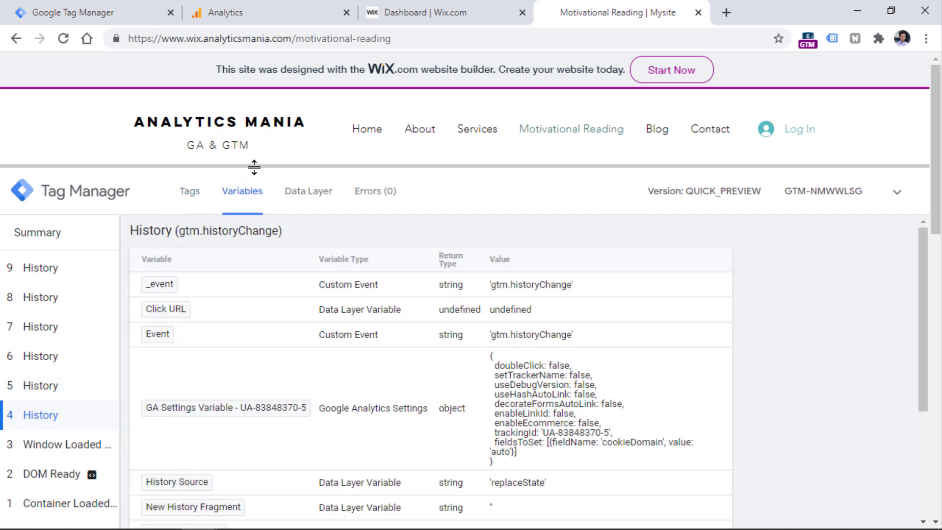
scroll(251, 167, down, 2)
scroll(295, 280, down, 2)
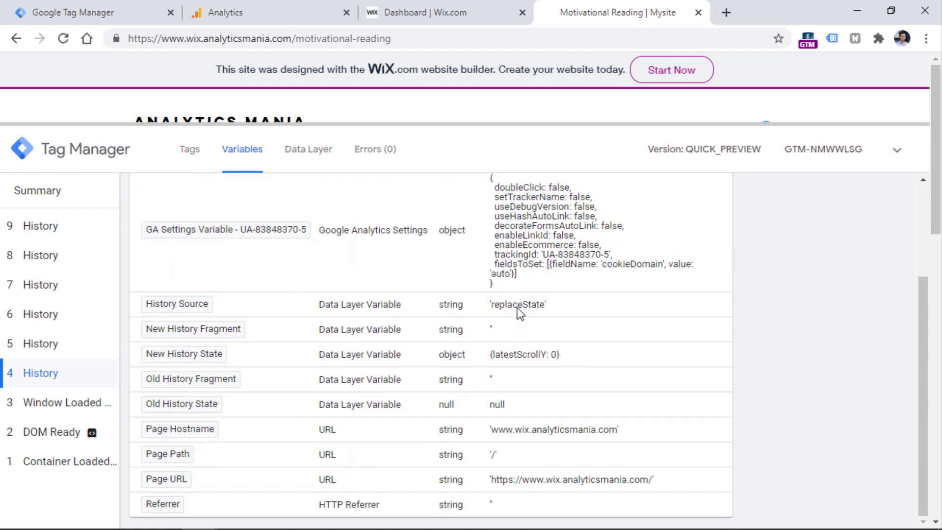
click(48, 350)
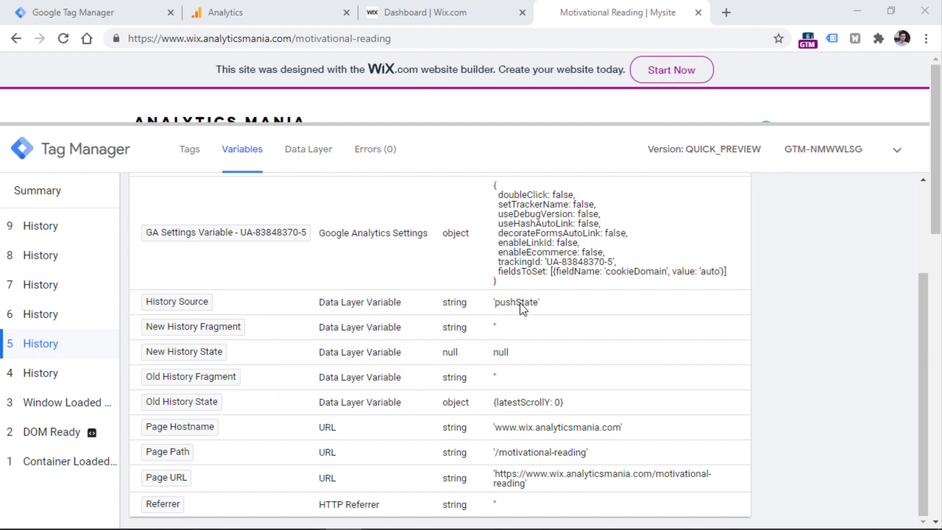
key(Down)
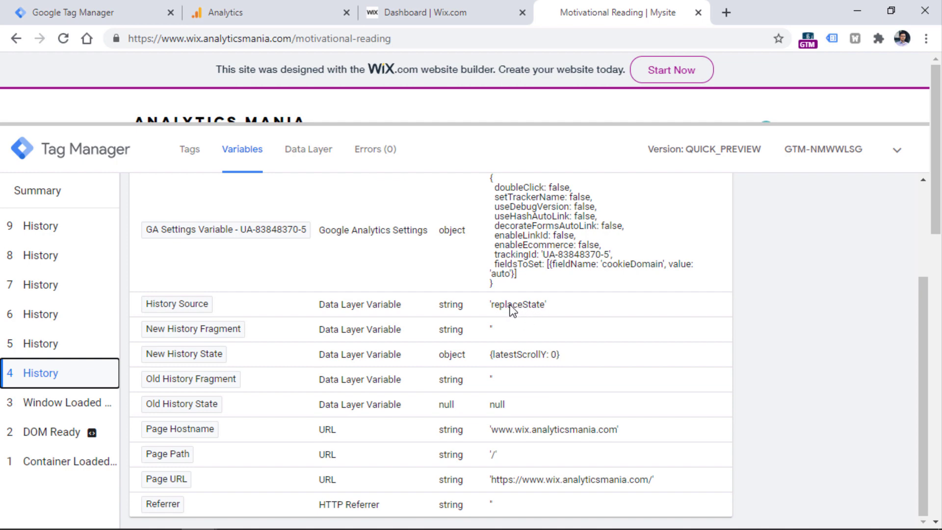
click(58, 338)
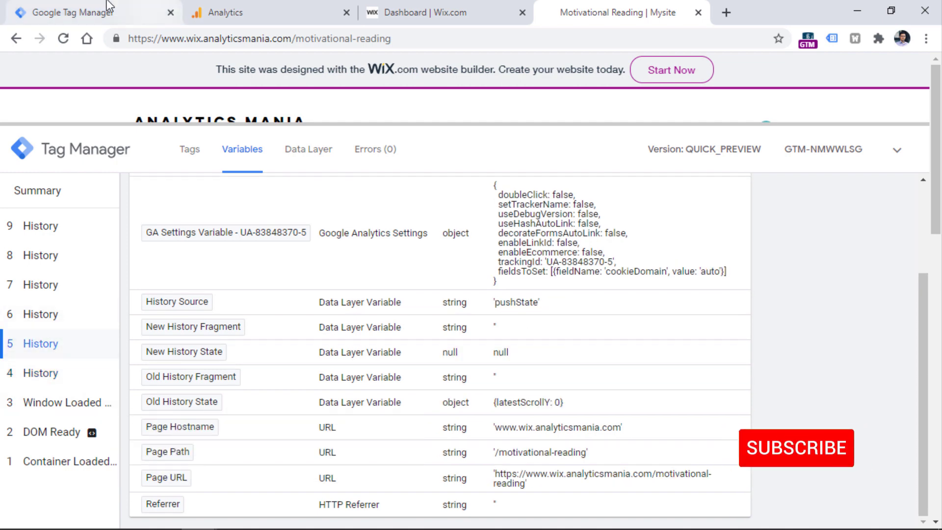
Switch to Google Tag Manager and set the All history Changes trigger to fire on some history changes, filtered by History Source.
click(73, 13)
scroll(118, 290, down, 5)
scroll(93, 333, up, 5)
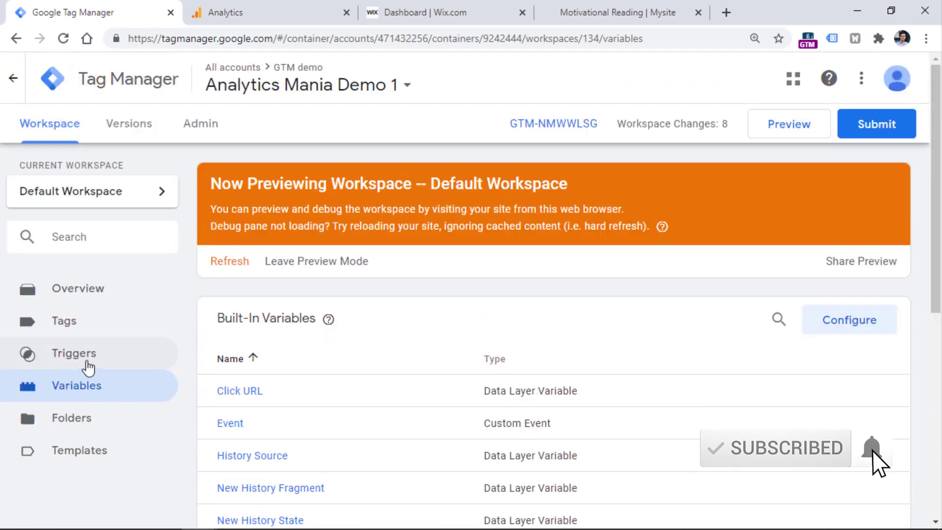
click(76, 356)
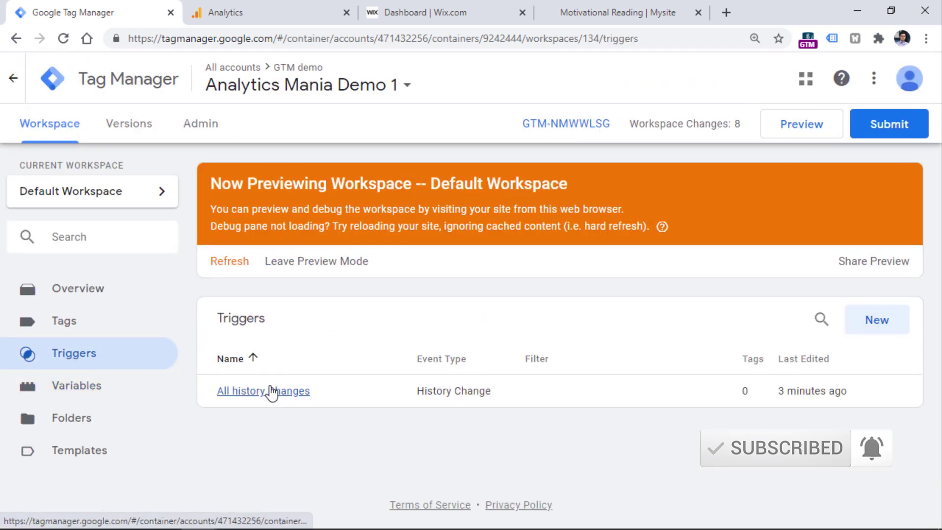
click(269, 390)
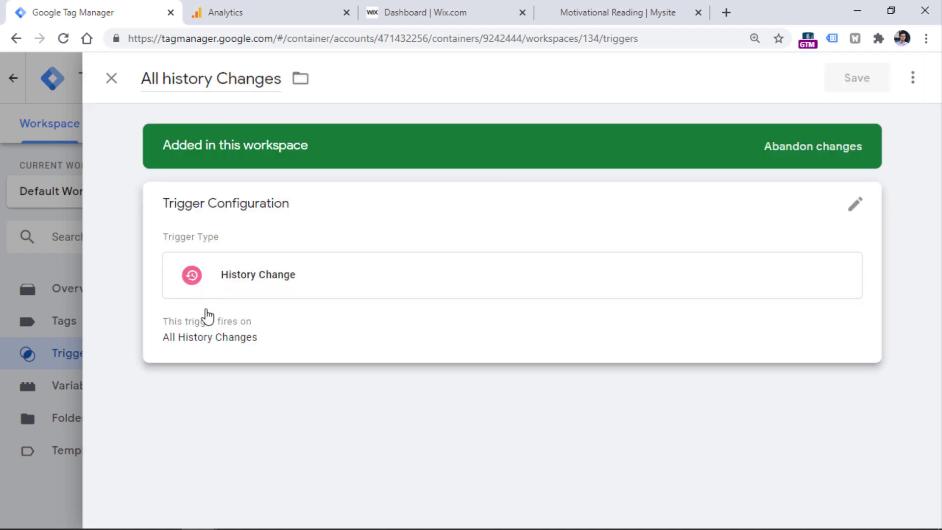
click(312, 366)
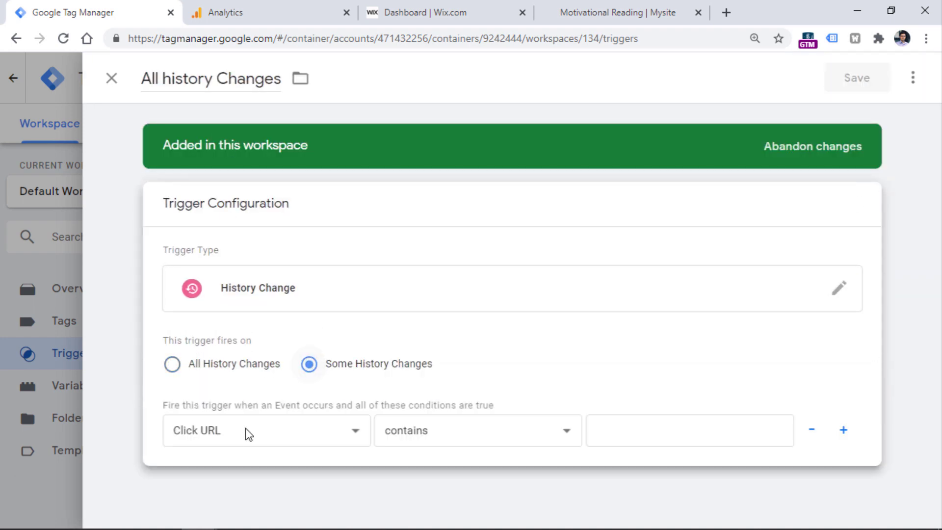
click(248, 433)
click(248, 253)
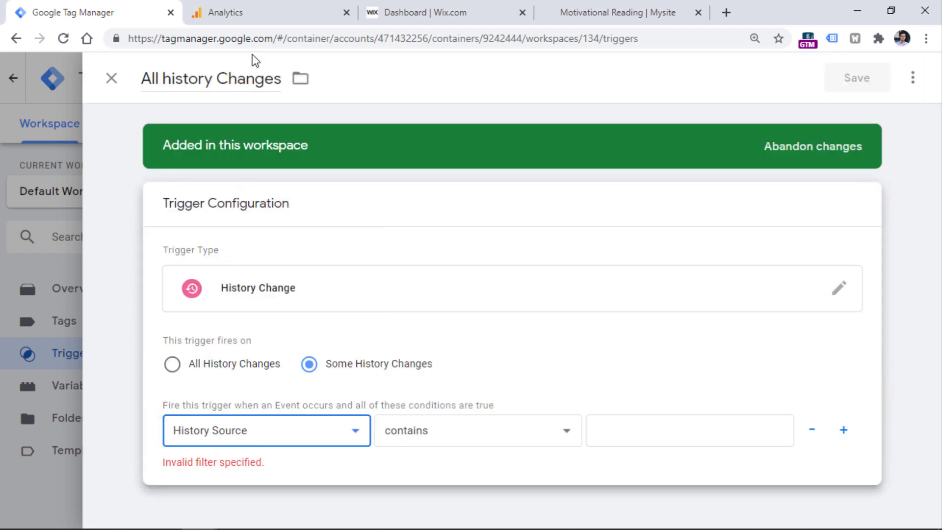
Copy the History Source value from the site's debug pane and complete the trigger condition as History Source equals pushState.
click(593, 10)
double_click(515, 302)
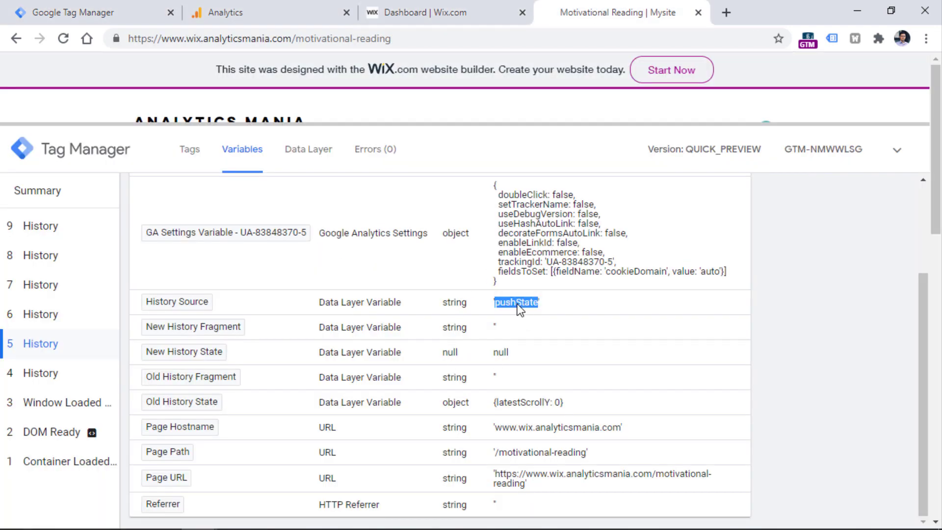
right_click(519, 308)
click(531, 316)
click(119, 10)
click(483, 436)
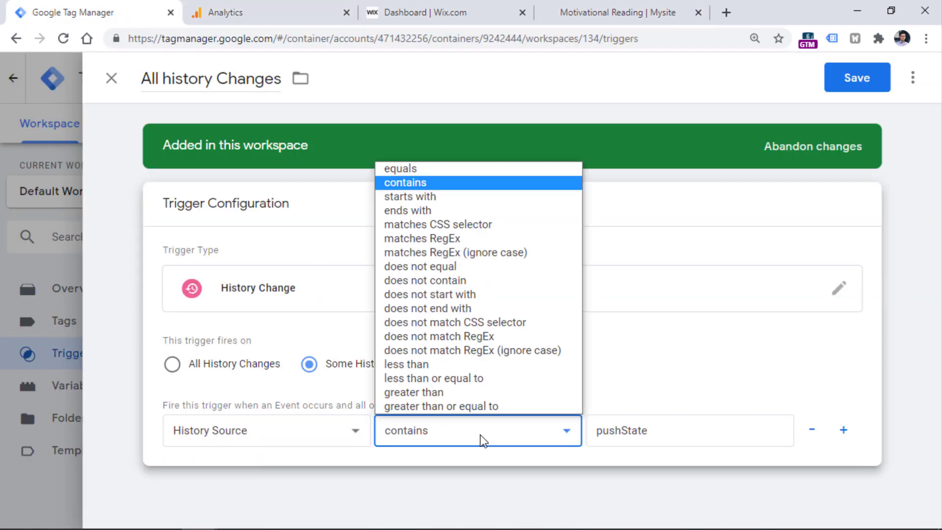
click(421, 169)
Rename the trigger as "History - pushState" and save it.
click(161, 78)
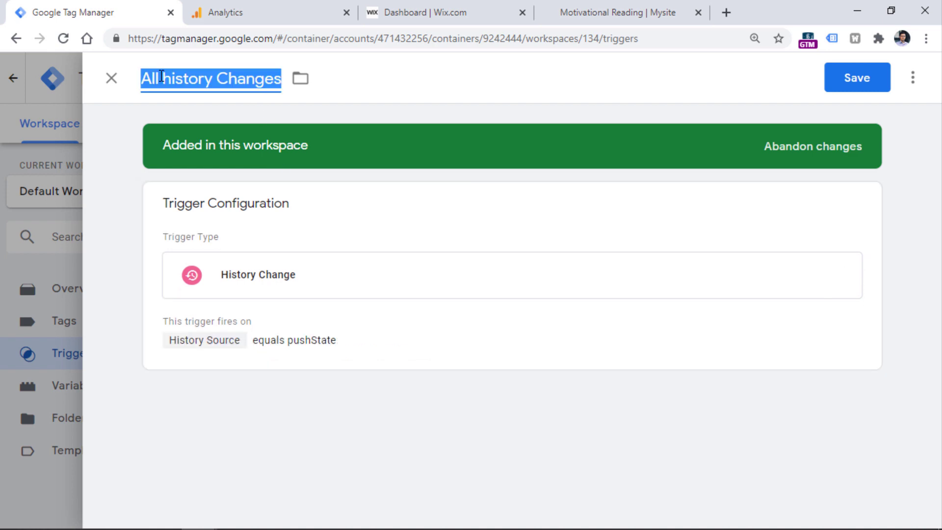
text(History - pushState)
click(856, 76)
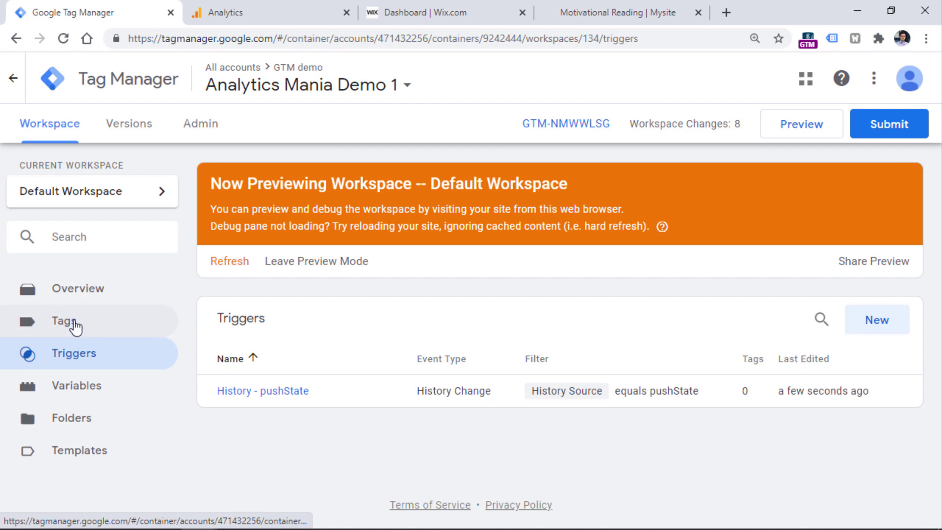
Add History - pushState as a second firing trigger on the GA Pageview tag and save the tag.
click(75, 325)
click(240, 398)
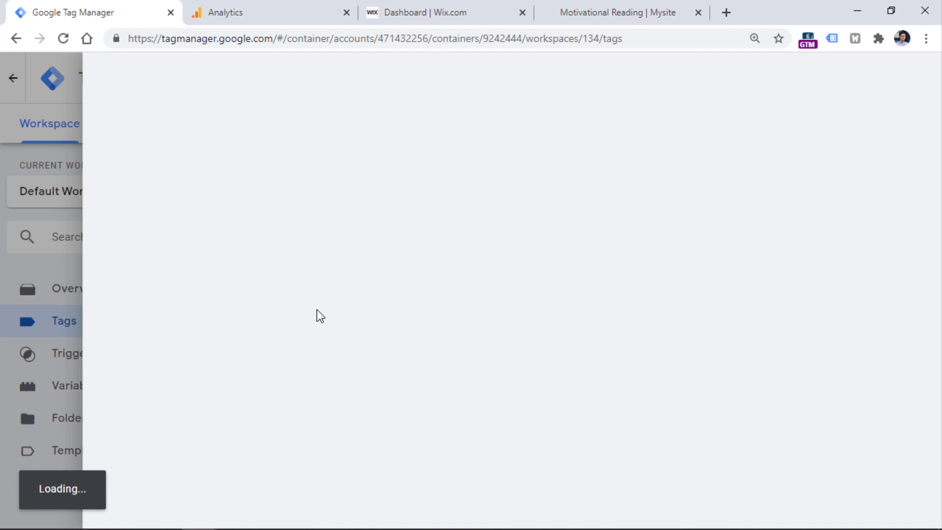
scroll(231, 256, down, 1)
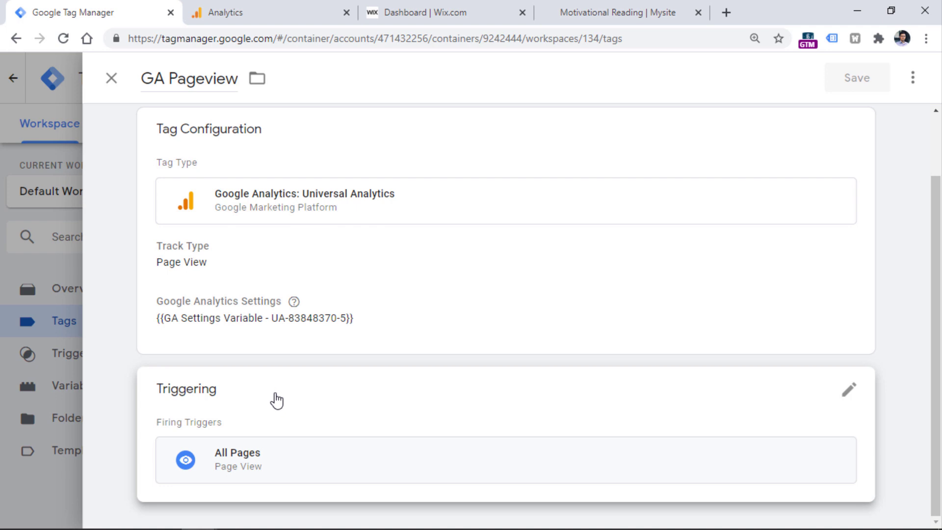
click(847, 389)
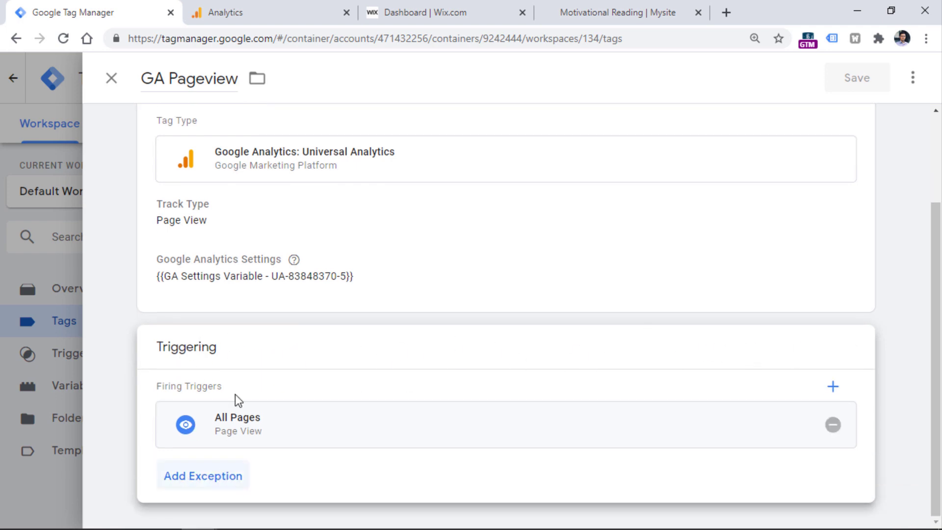
click(833, 388)
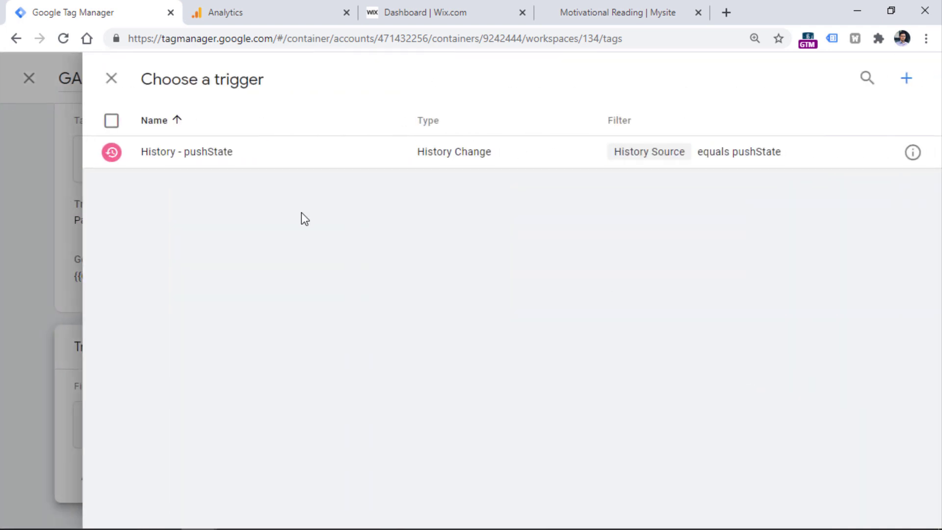
click(208, 155)
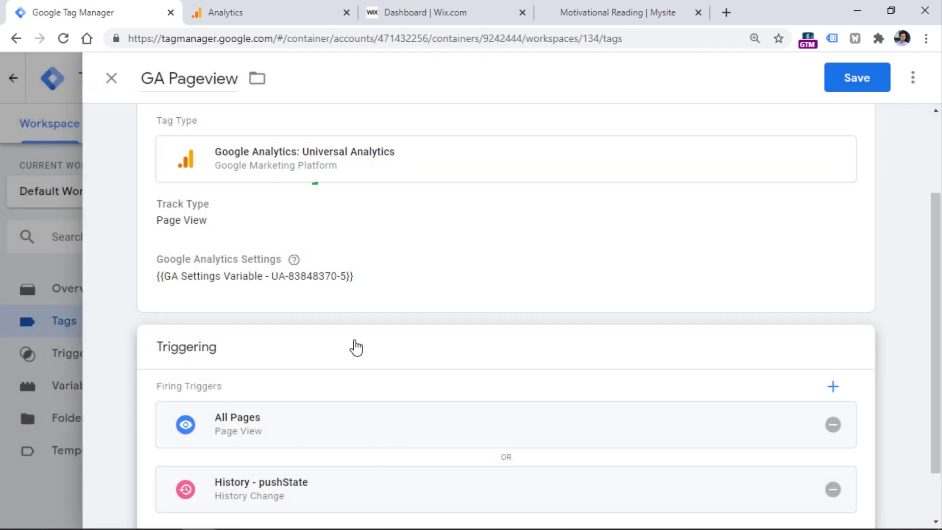
scroll(355, 347, down, 1)
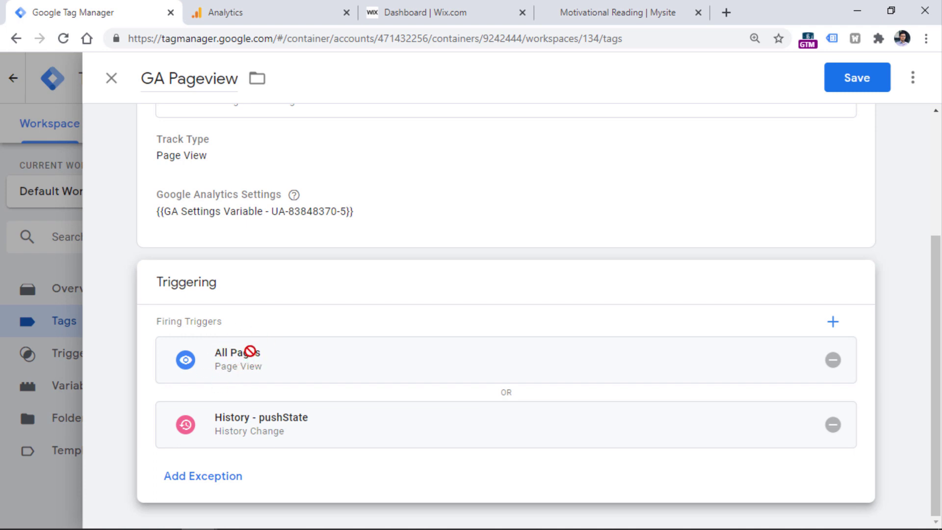
click(511, 394)
click(866, 79)
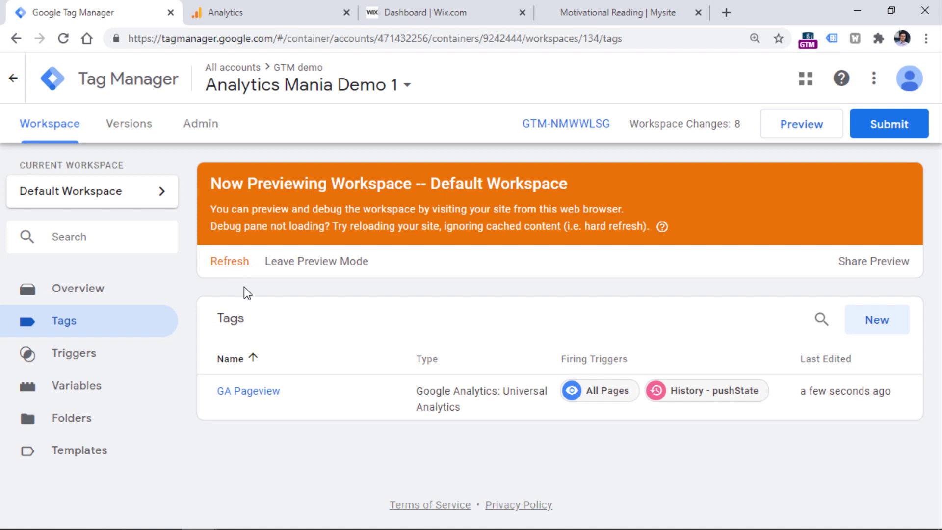
Refresh the preview mode and reload the site's Motivational Reading page.
click(224, 262)
click(637, 12)
click(55, 43)
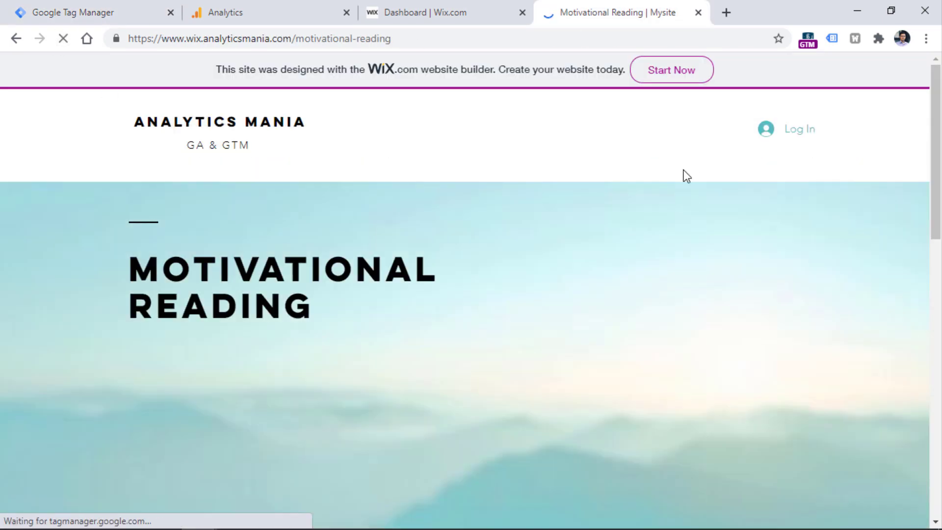
Check the Google Analytics Realtime Overview and the tags fired on the site's Container Loaded event.
click(288, 10)
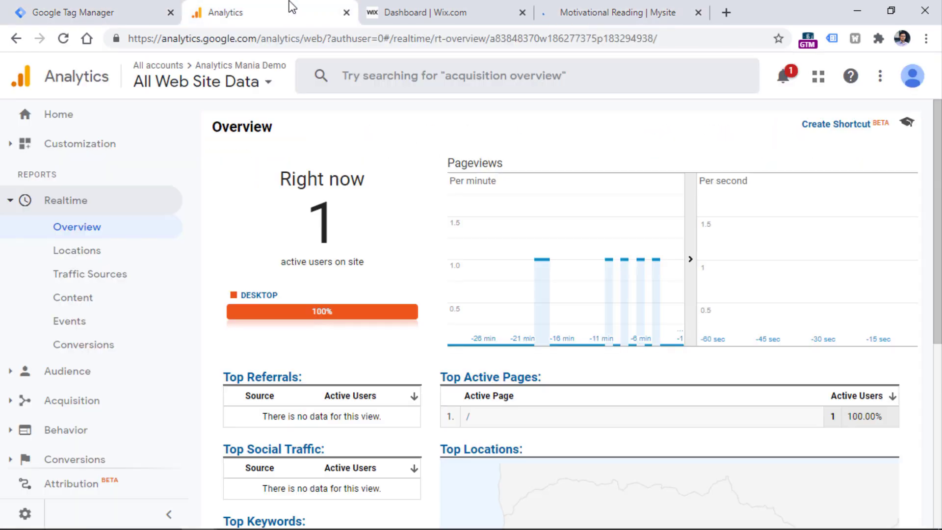
click(613, 11)
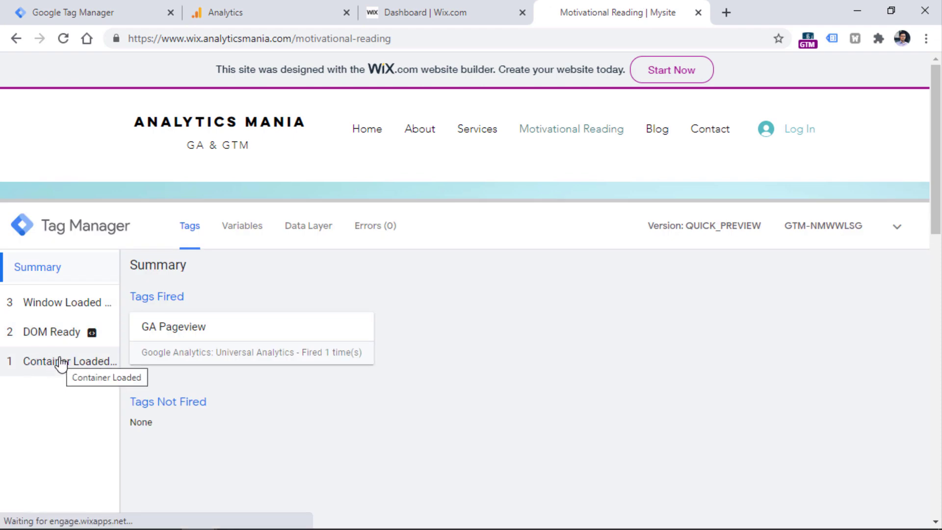
click(61, 363)
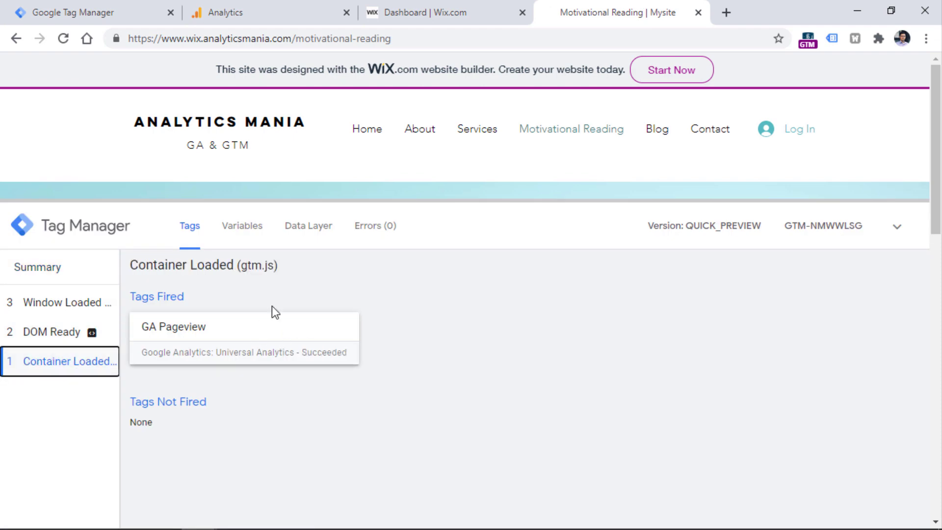
Visit the Blog and Services pages to generate History events, resizing the debug pane to show the site menu and event list.
drag(461, 201, 460, 269)
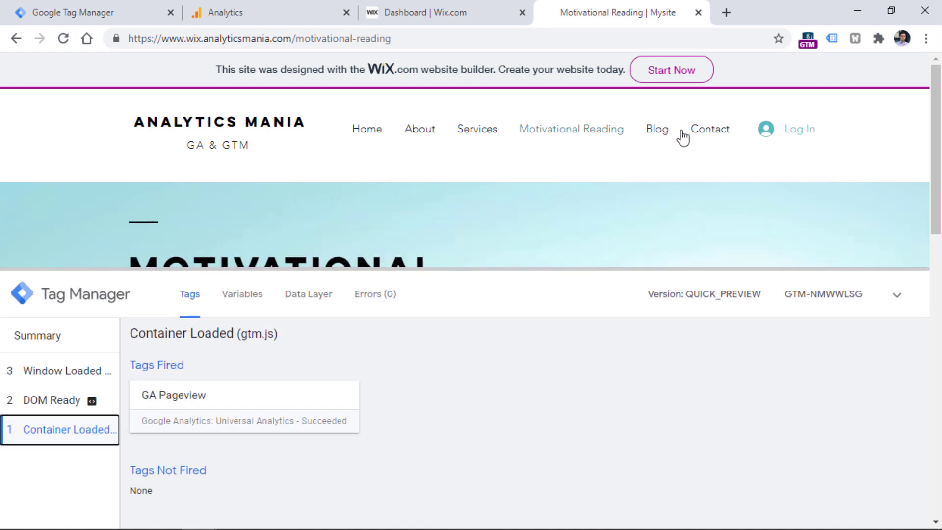
click(658, 129)
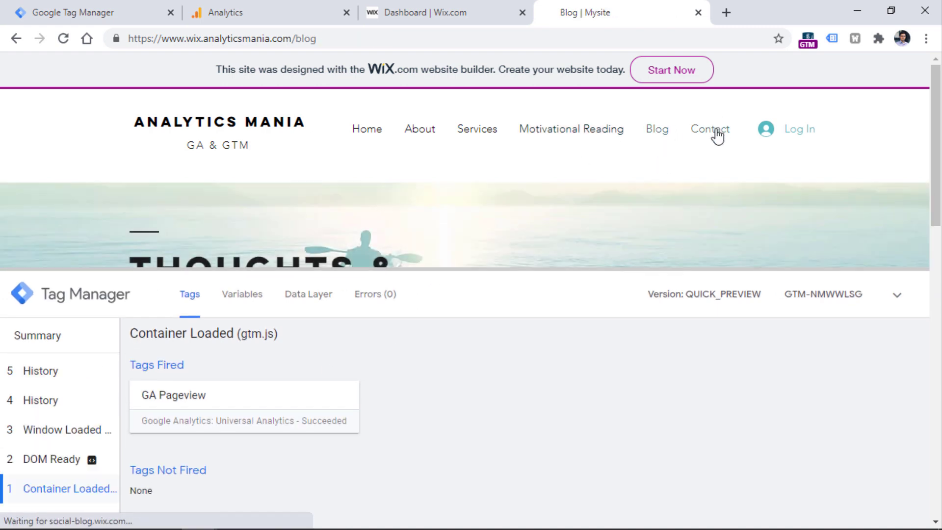
click(496, 137)
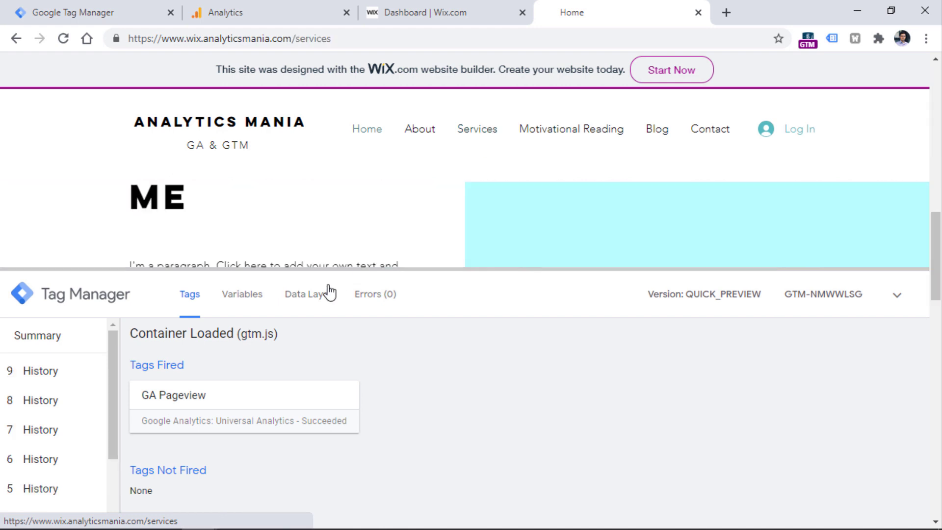
scroll(314, 282, down, 10)
drag(308, 271, 269, 216)
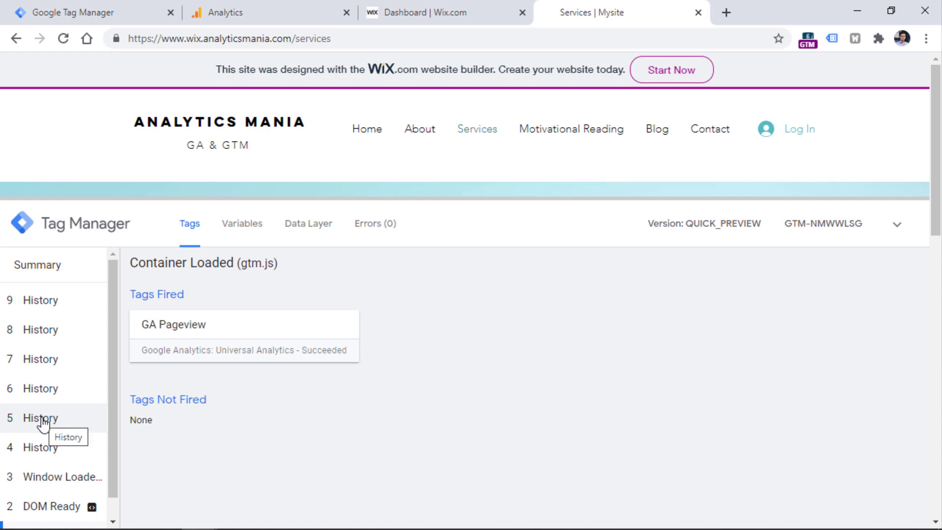
Compare the fired tags and the History Source values of History events 4 and 5 in the debug pane.
click(49, 449)
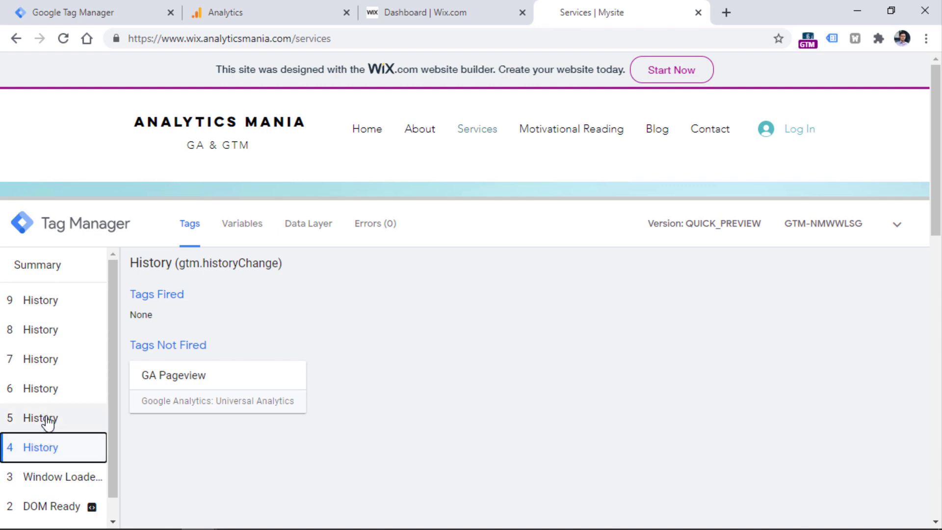
click(38, 422)
click(48, 452)
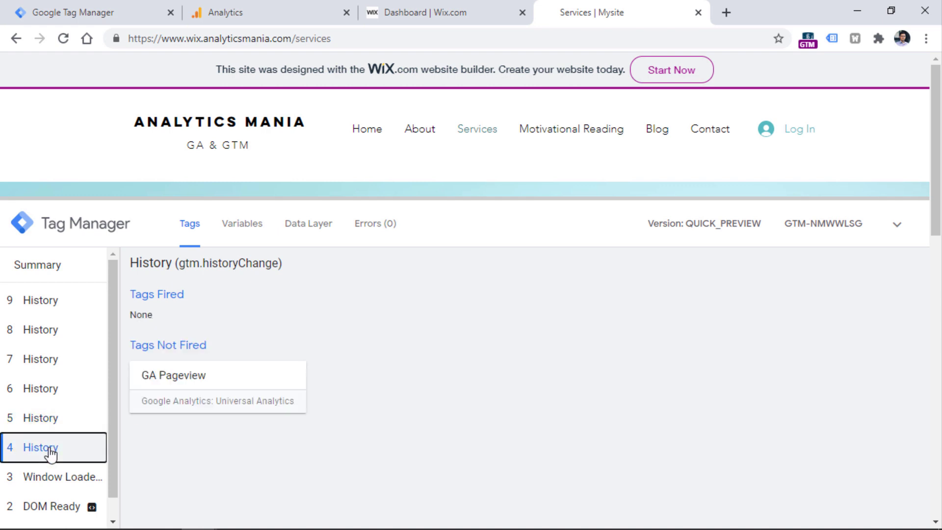
click(300, 235)
click(250, 222)
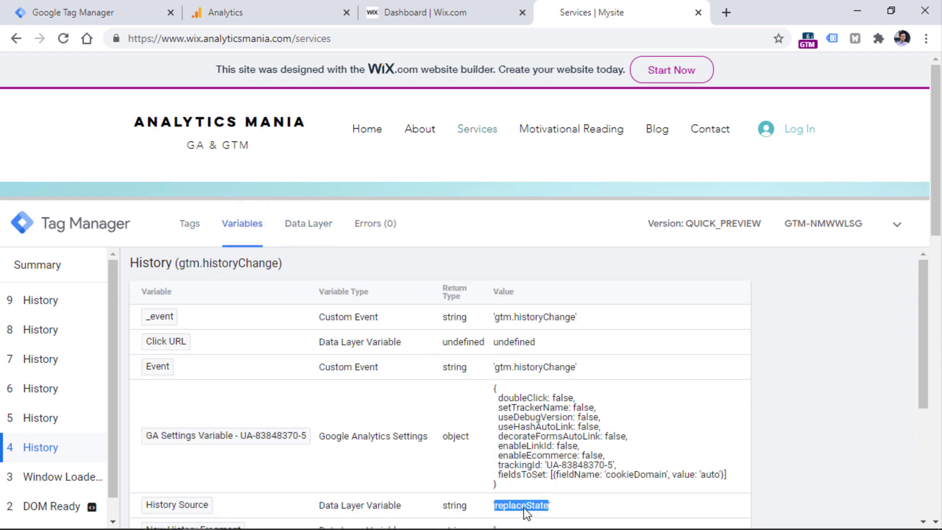
click(24, 423)
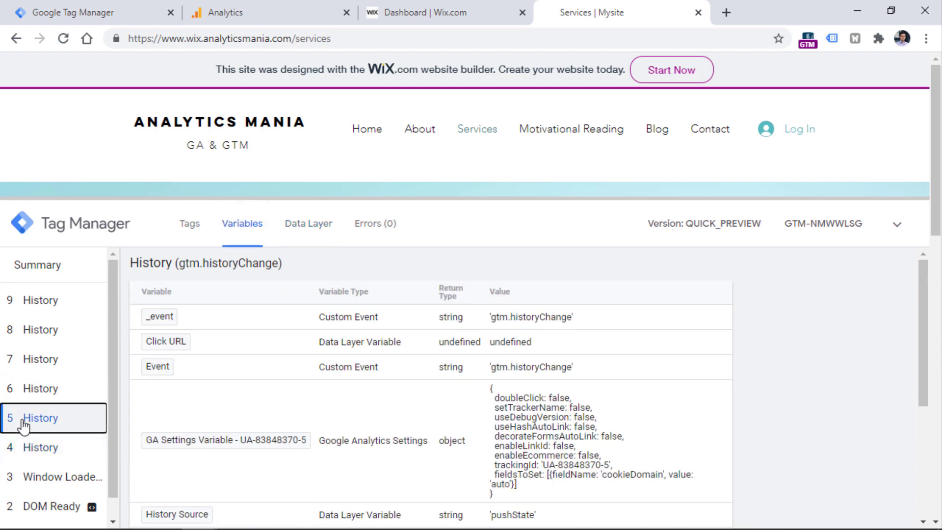
double_click(509, 515)
click(191, 231)
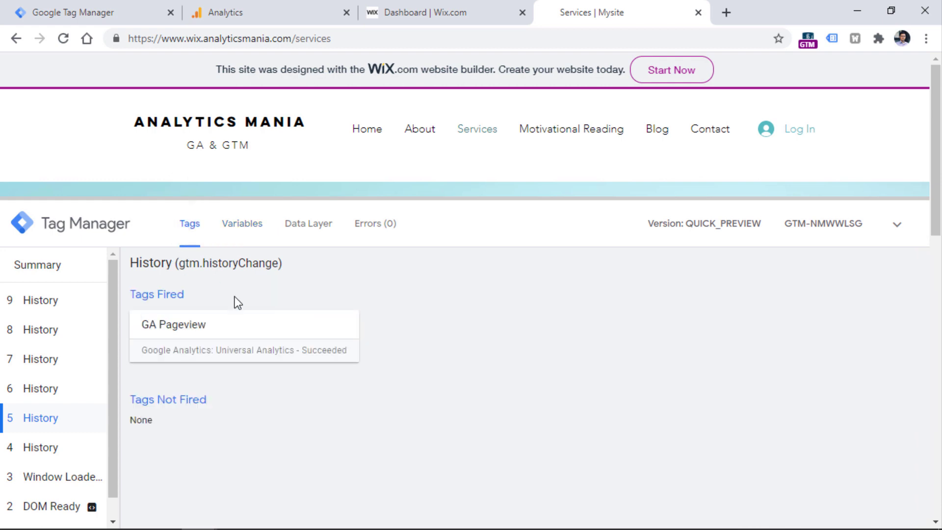
Check whether GA Pageview fired on each of the History events 4 to 9 in the debug pane.
click(67, 449)
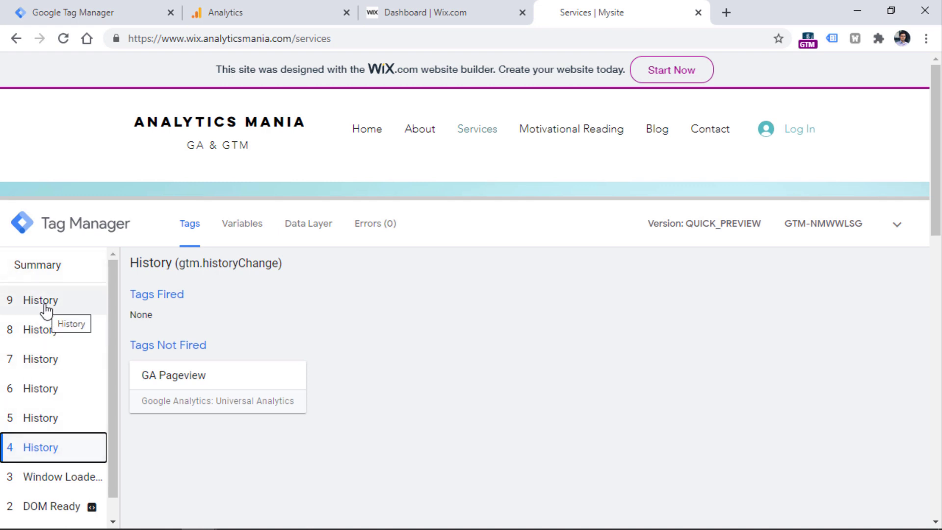
click(47, 420)
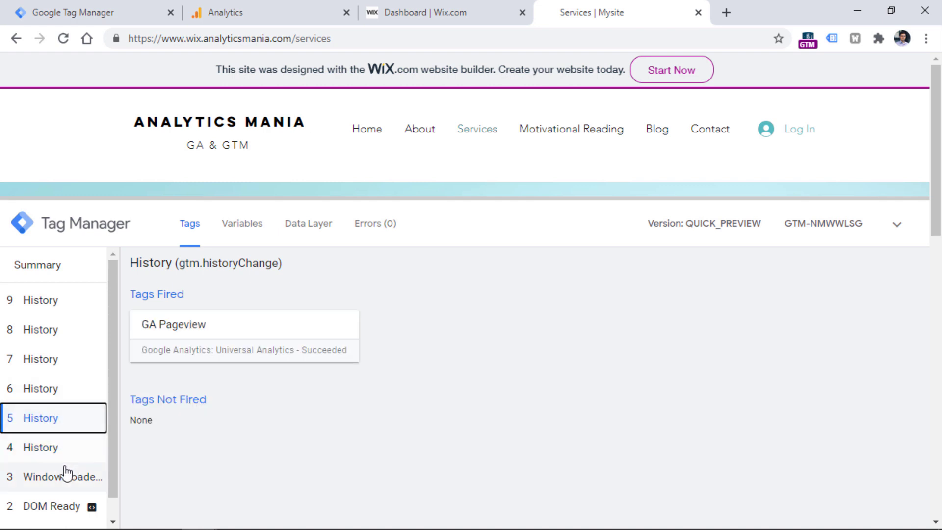
click(51, 448)
click(49, 418)
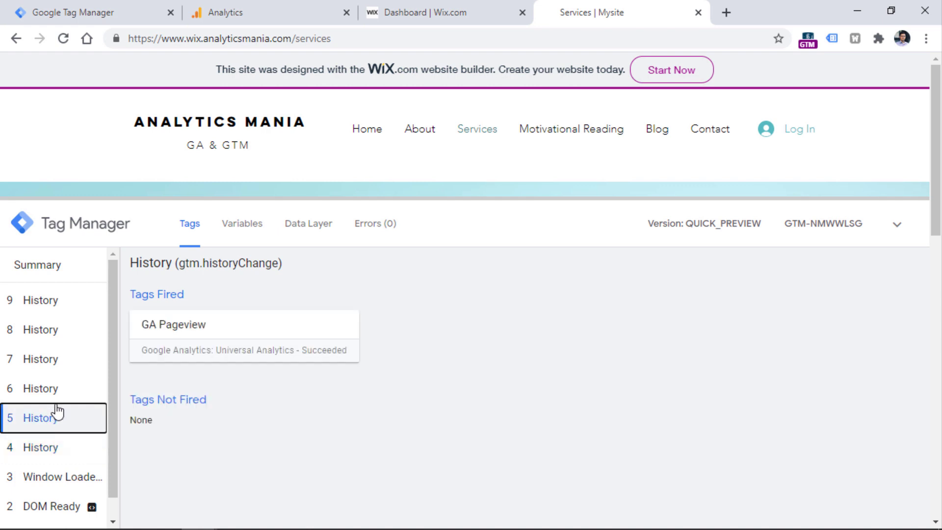
click(52, 388)
click(51, 359)
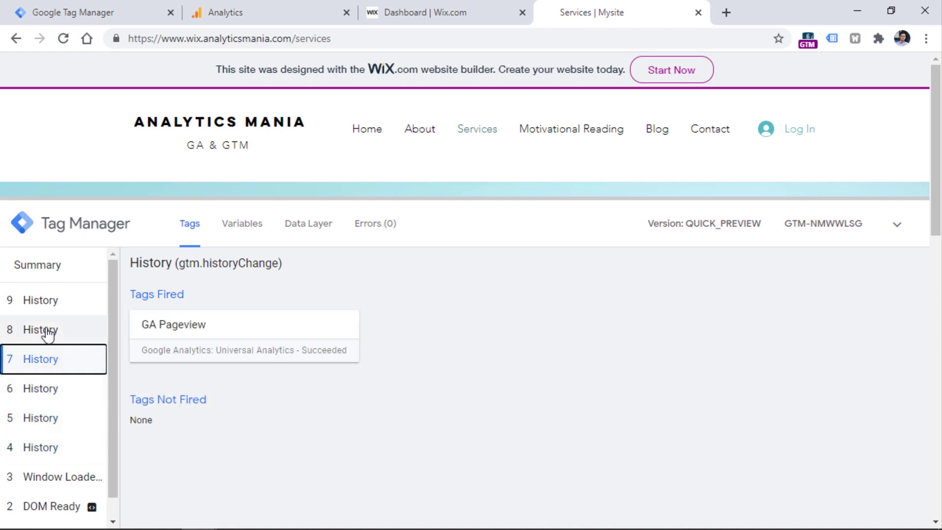
click(47, 333)
click(46, 302)
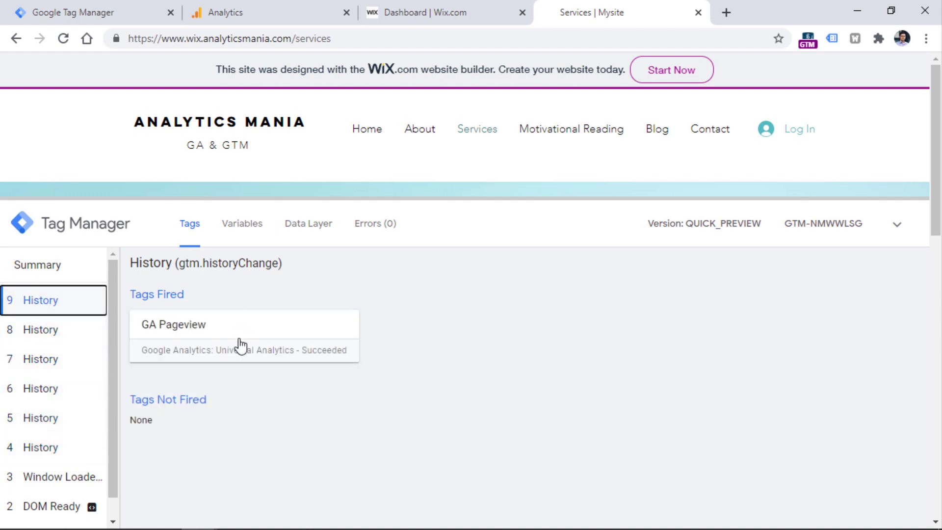
Check the pageviews in the Google Analytics Realtime Overview, and return to the site to minimize the debug pane.
click(270, 11)
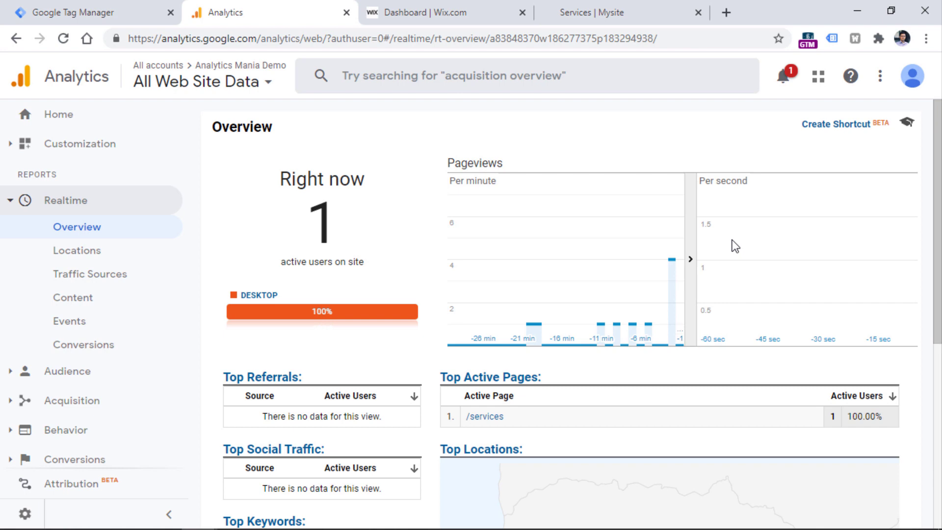
click(635, 7)
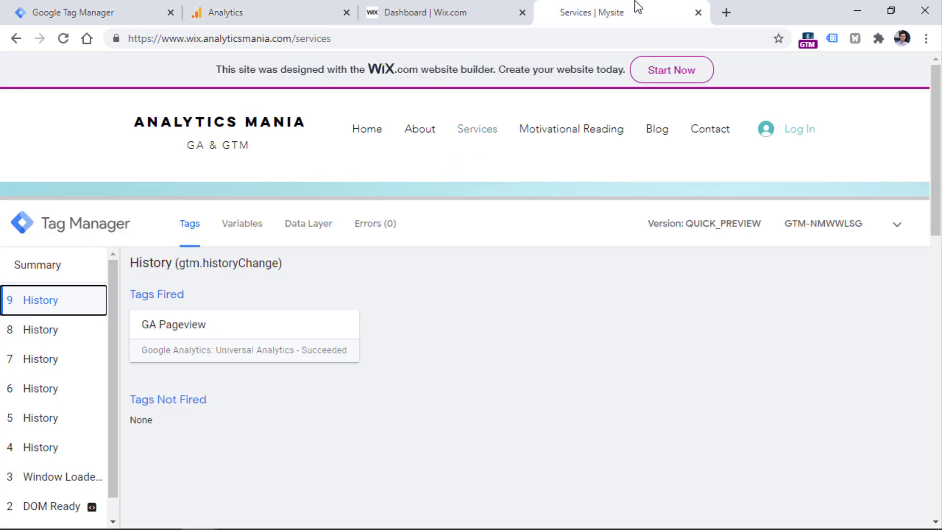
click(901, 225)
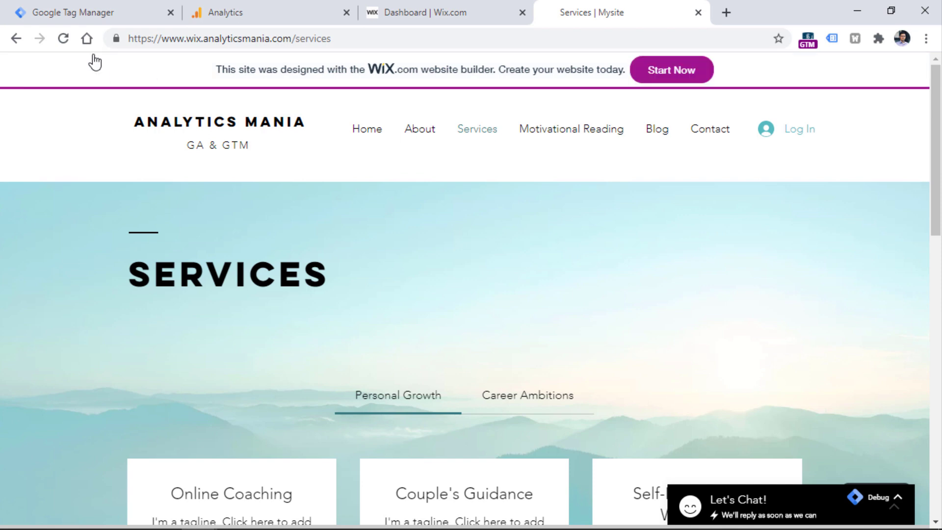
Switch to Google Tag Manager and start submitting the workspace changes.
click(92, 12)
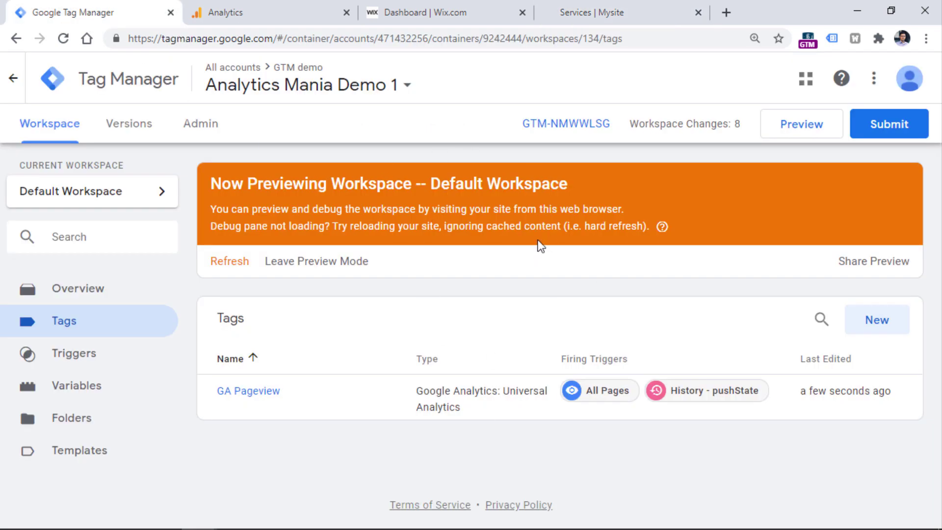
click(890, 128)
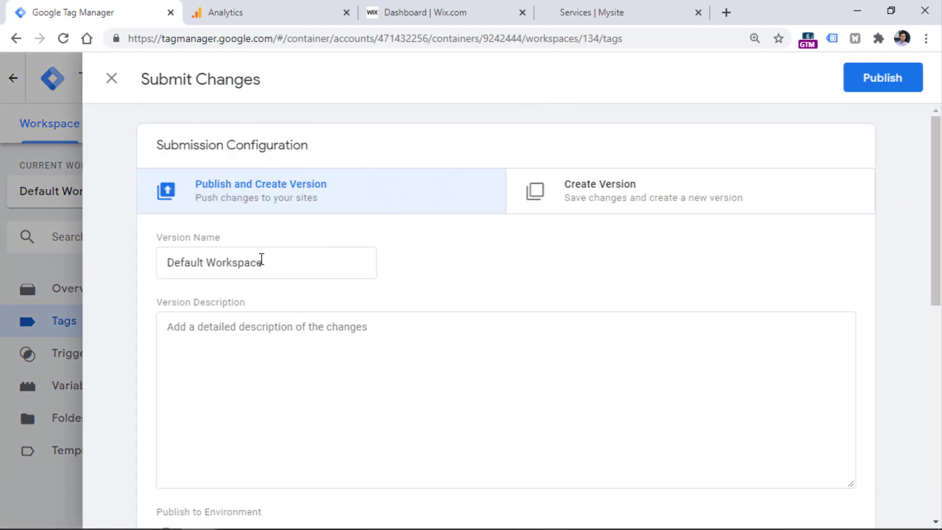